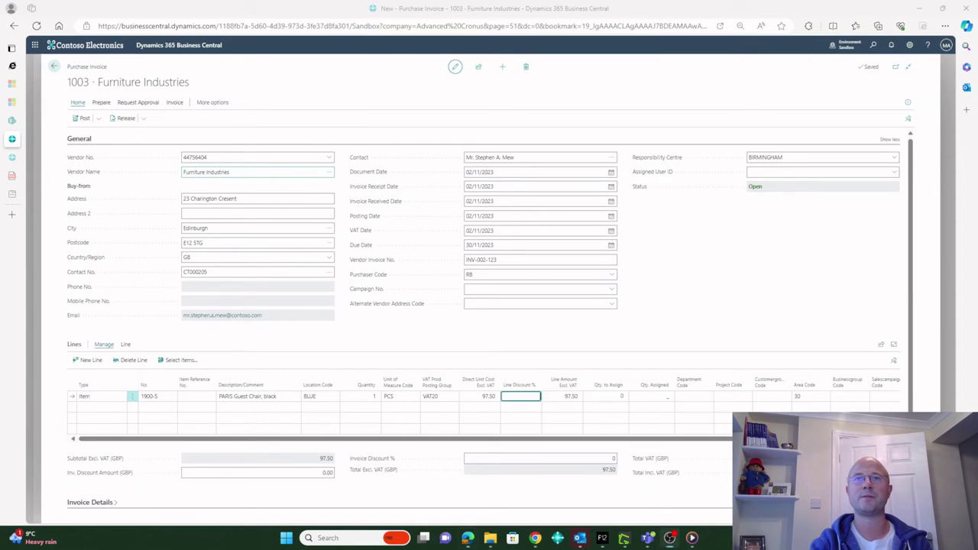
# Commit the invoice line, preview posting invoice 1003, and select its G/L Entry row
pyautogui.click(258, 171)
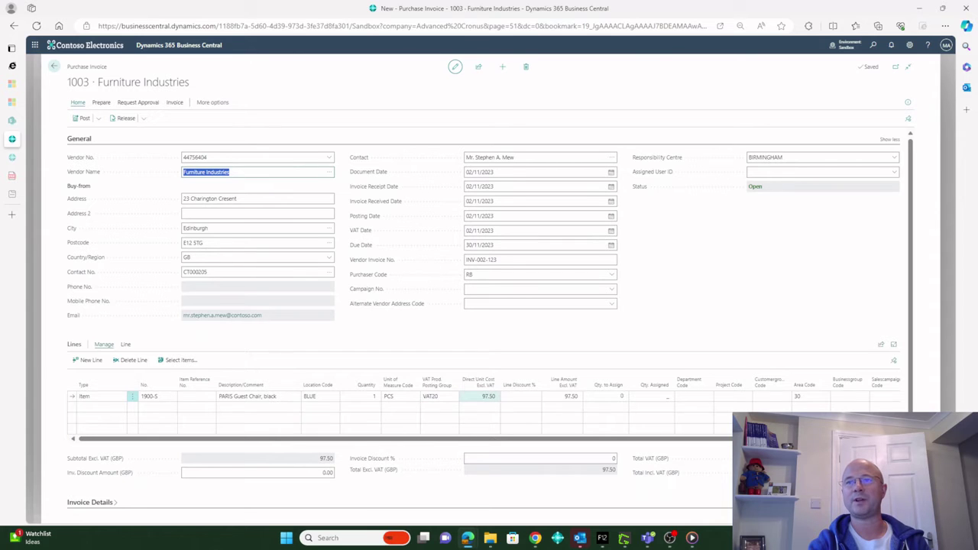
pyautogui.click(98, 118)
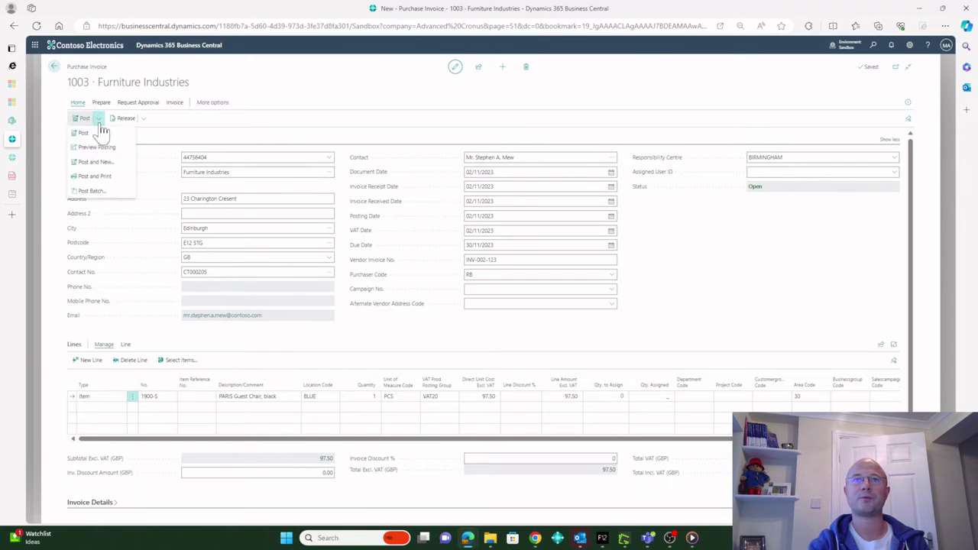
pyautogui.click(96, 162)
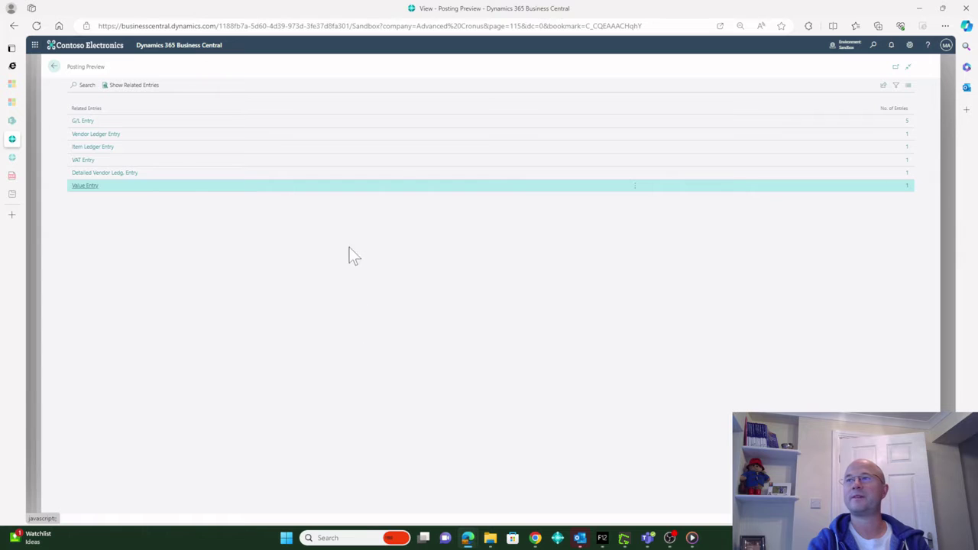
pyautogui.click(370, 121)
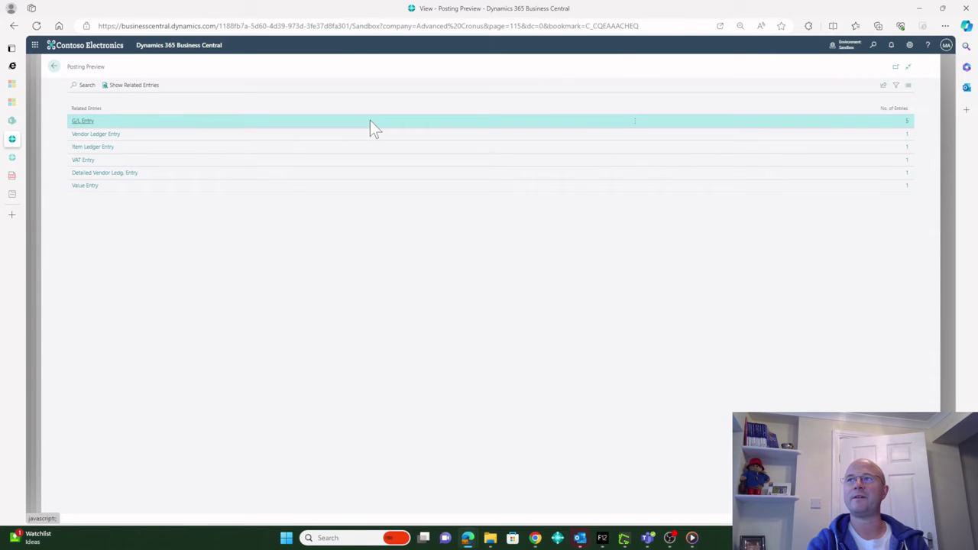
# Open the G/L Entries Preview and inspect the 2110 Resale Items, 5410 Vendors and 5630 VAT entries
pyautogui.click(87, 122)
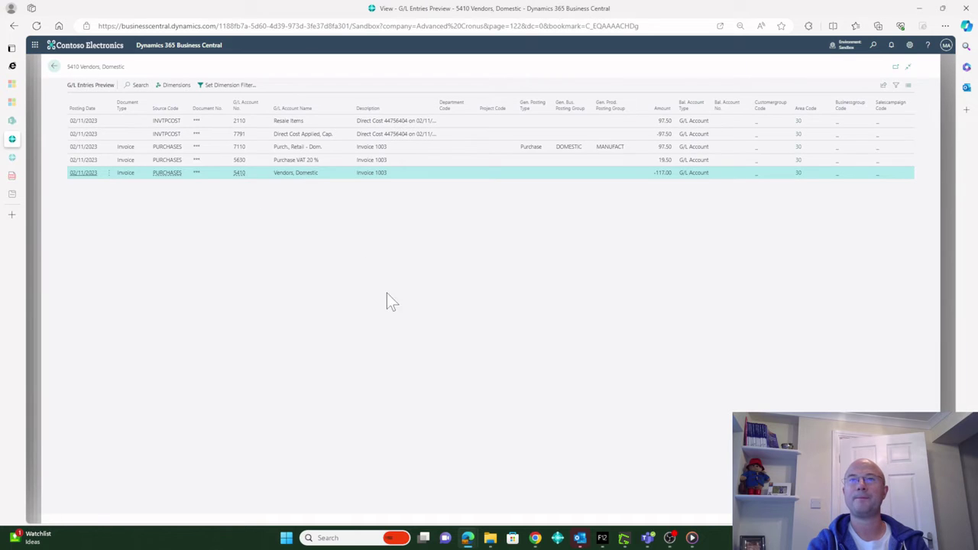
pyautogui.click(283, 123)
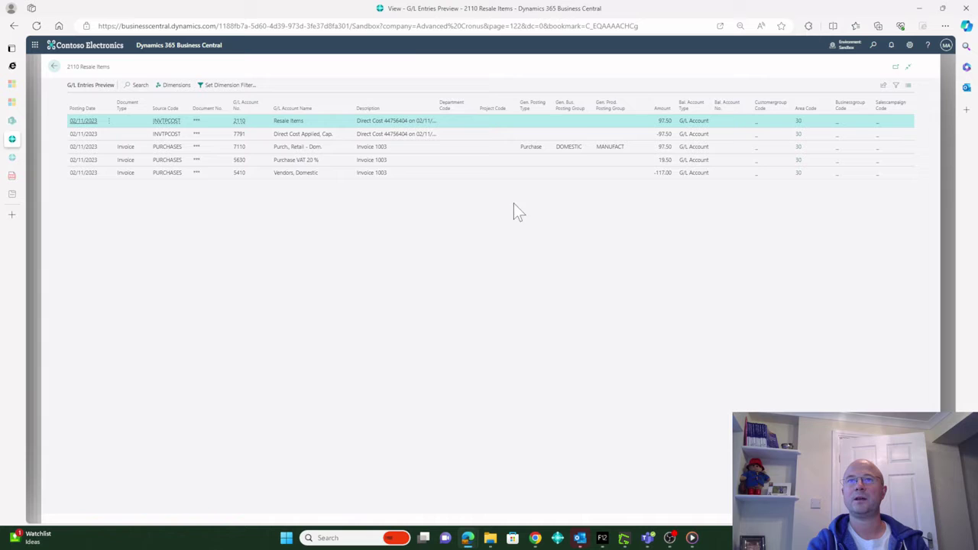
pyautogui.click(508, 171)
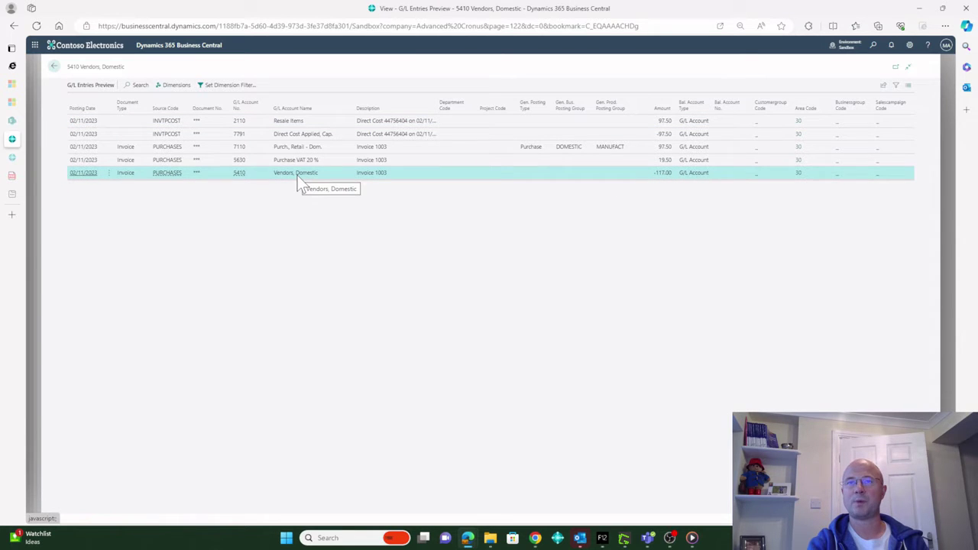
pyautogui.click(433, 162)
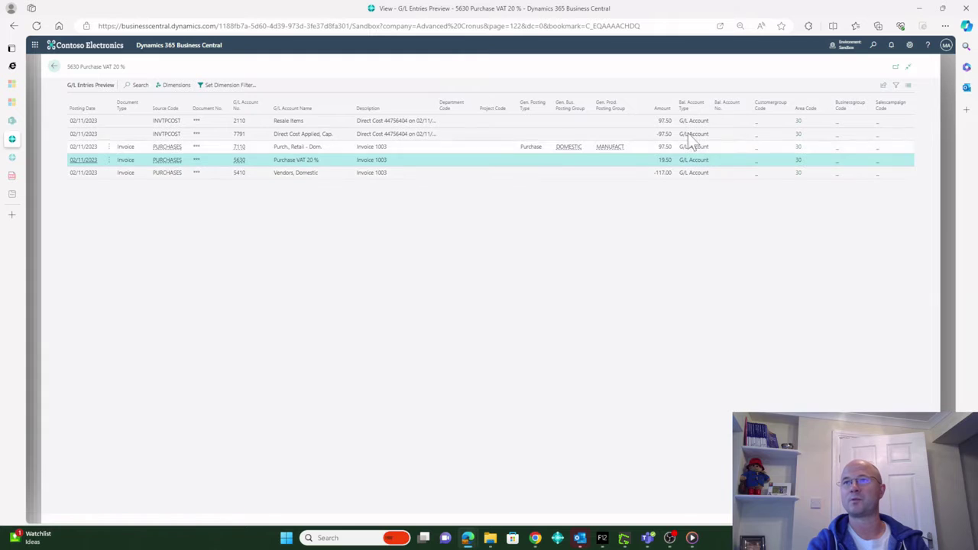
pyautogui.click(664, 122)
pyautogui.click(669, 158)
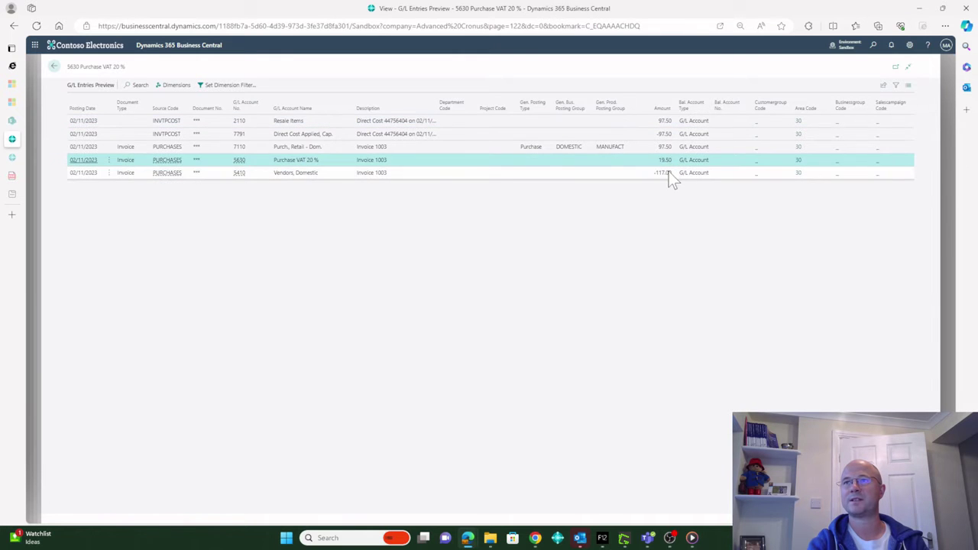
pyautogui.click(669, 172)
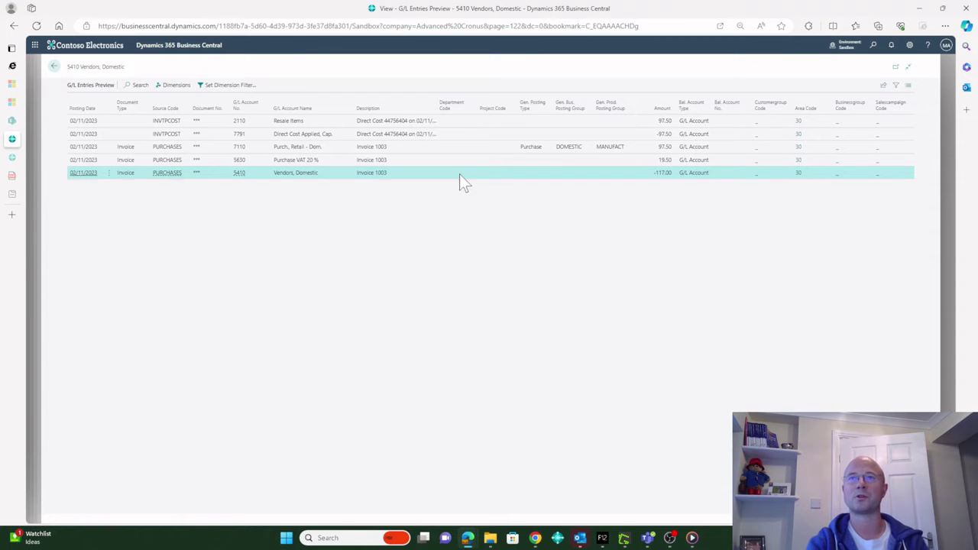
pyautogui.click(450, 123)
pyautogui.click(477, 160)
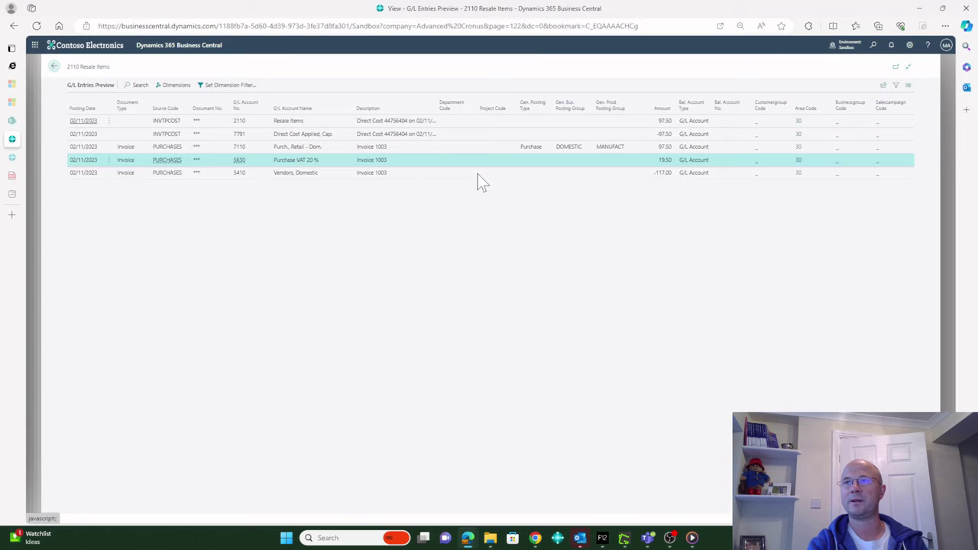
pyautogui.click(478, 172)
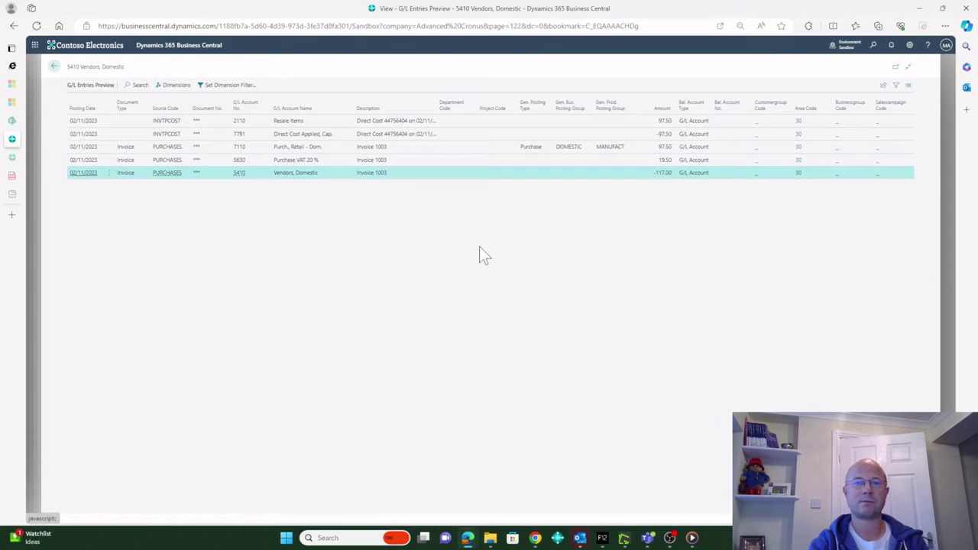
# Compare the 7791 Direct Cost Applied and 7110 Purch., Retail entries, then review 5630 Purchase VAT 20 %
pyautogui.click(385, 136)
pyautogui.click(381, 146)
pyautogui.click(381, 137)
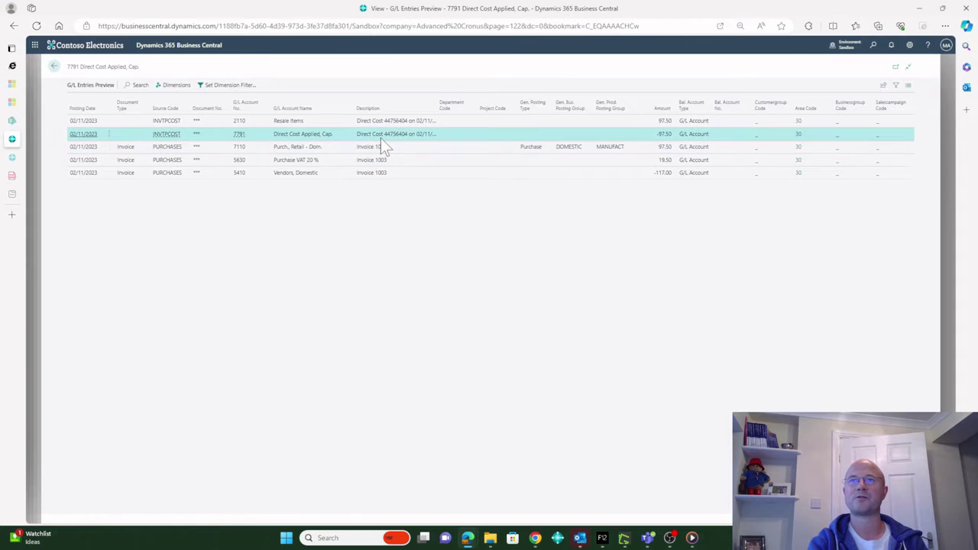
pyautogui.click(309, 149)
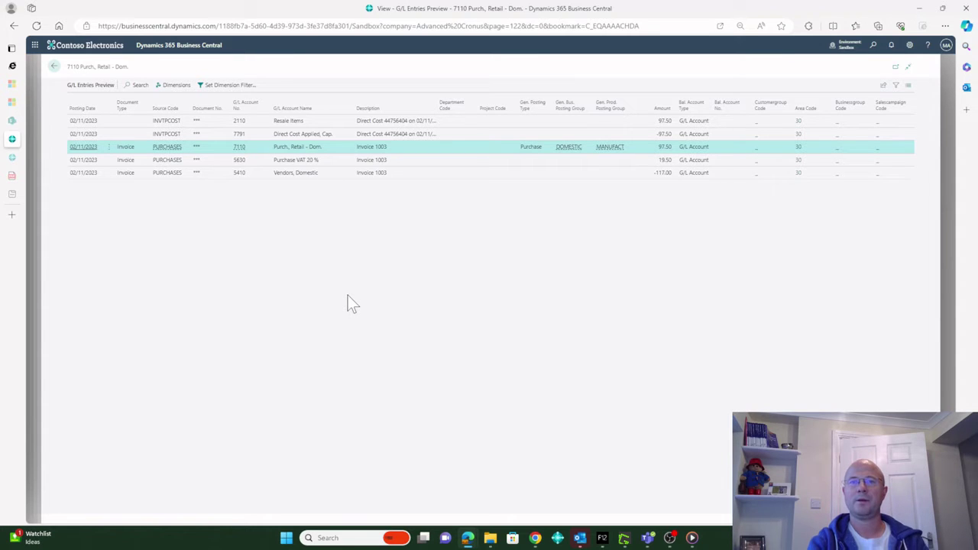
pyautogui.click(308, 137)
pyautogui.click(305, 148)
pyautogui.click(305, 133)
pyautogui.click(404, 121)
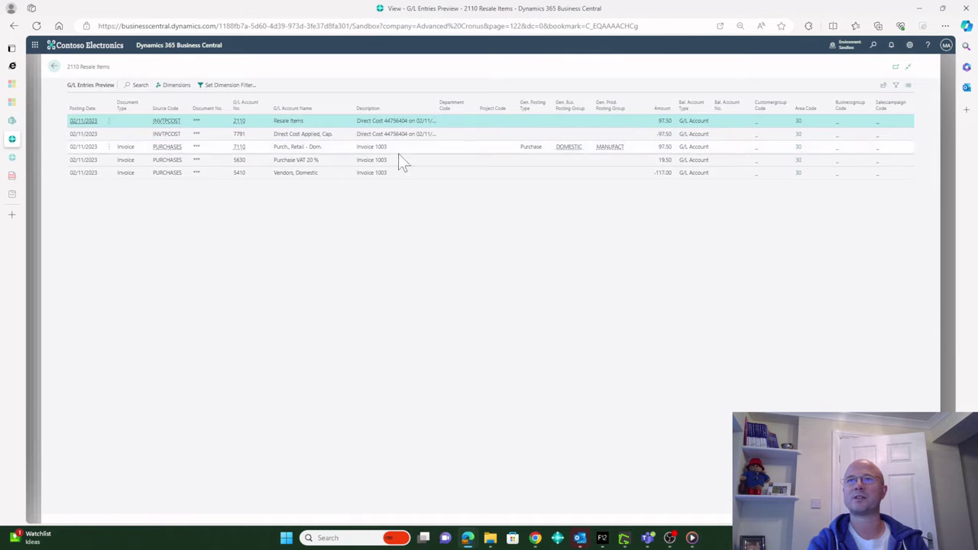
pyautogui.click(397, 160)
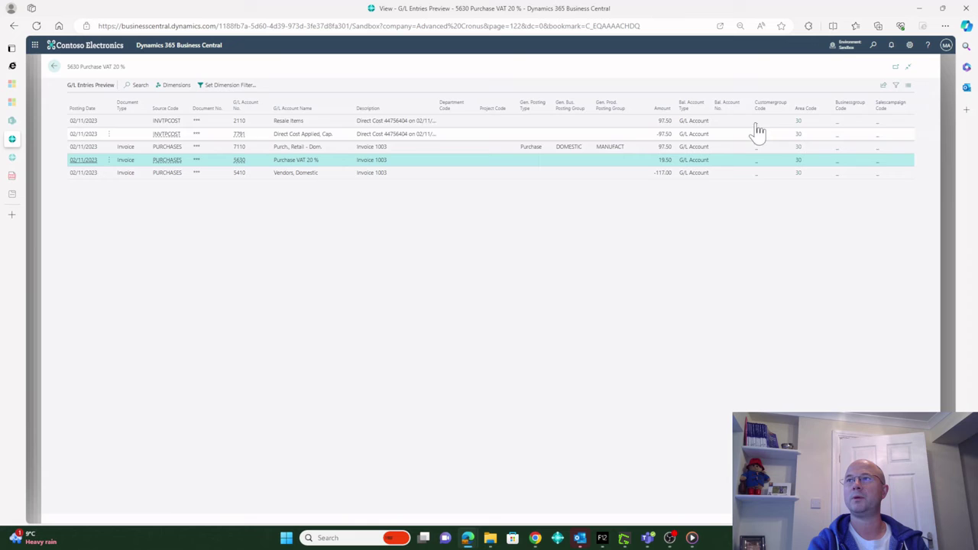
pyautogui.click(909, 45)
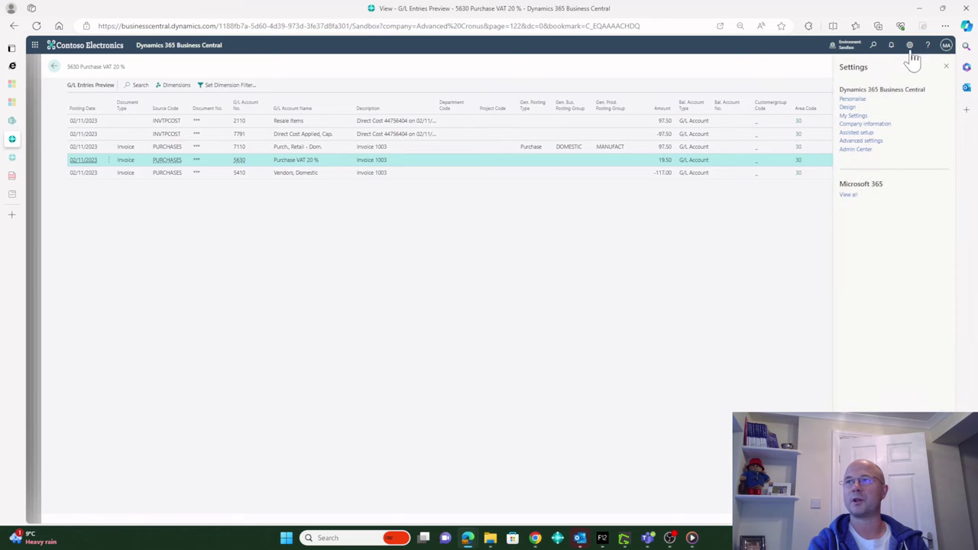
pyautogui.click(827, 101)
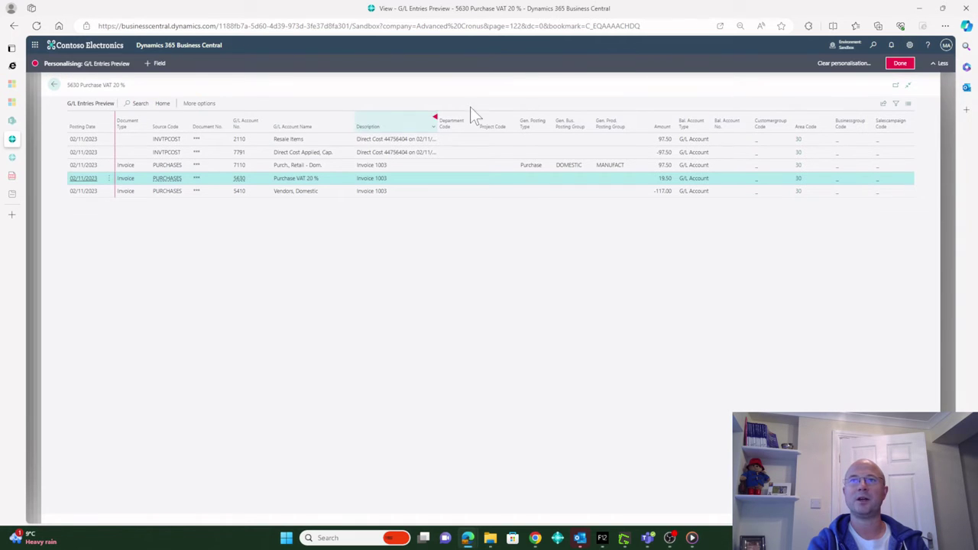
pyautogui.click(898, 64)
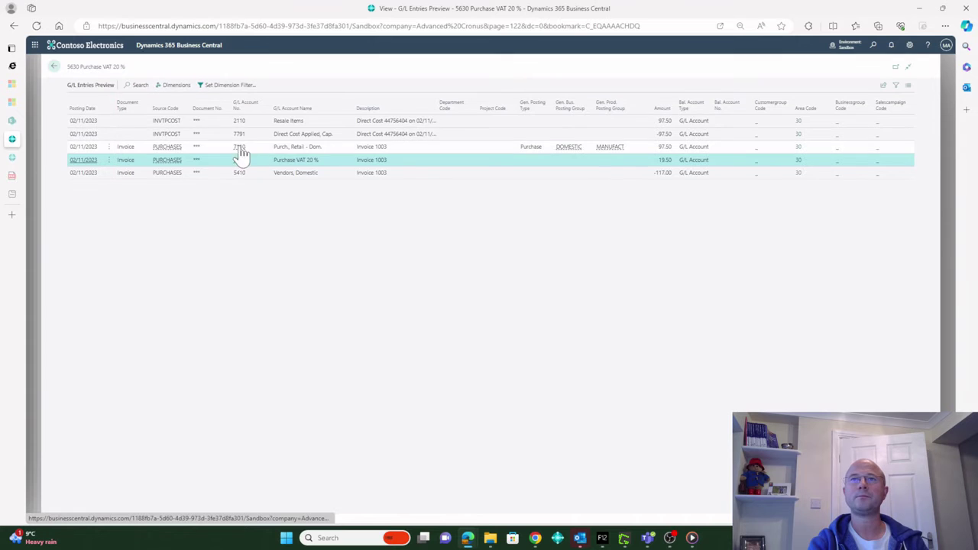
pyautogui.click(126, 121)
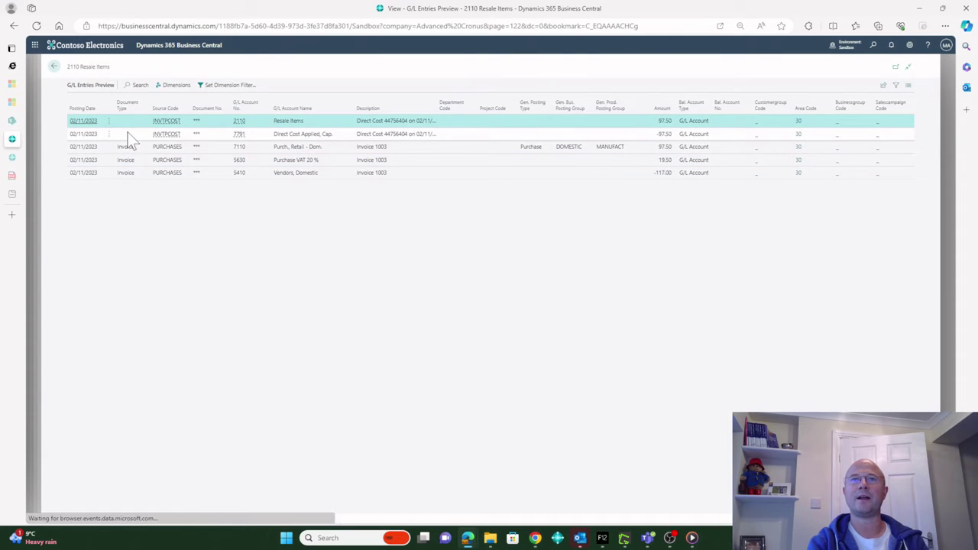
pyautogui.click(127, 134)
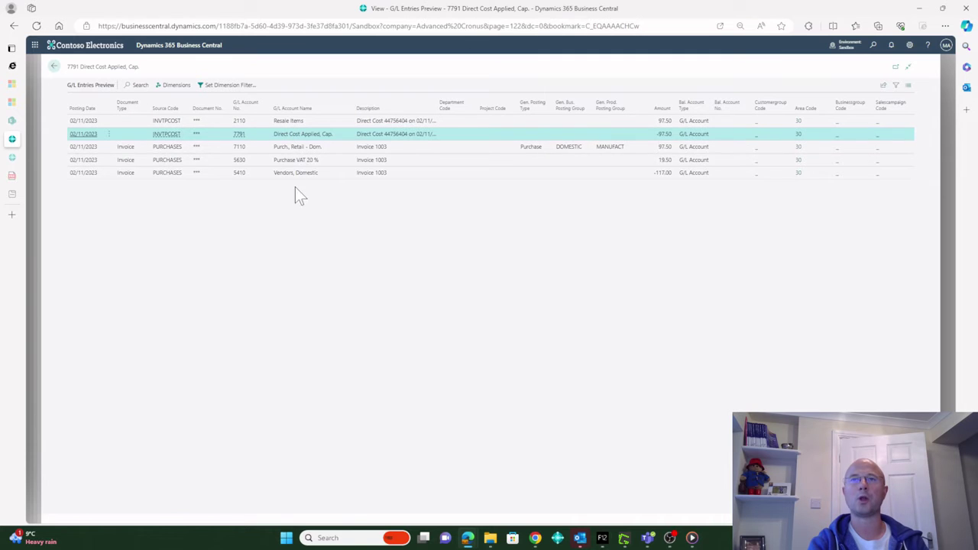
pyautogui.click(303, 121)
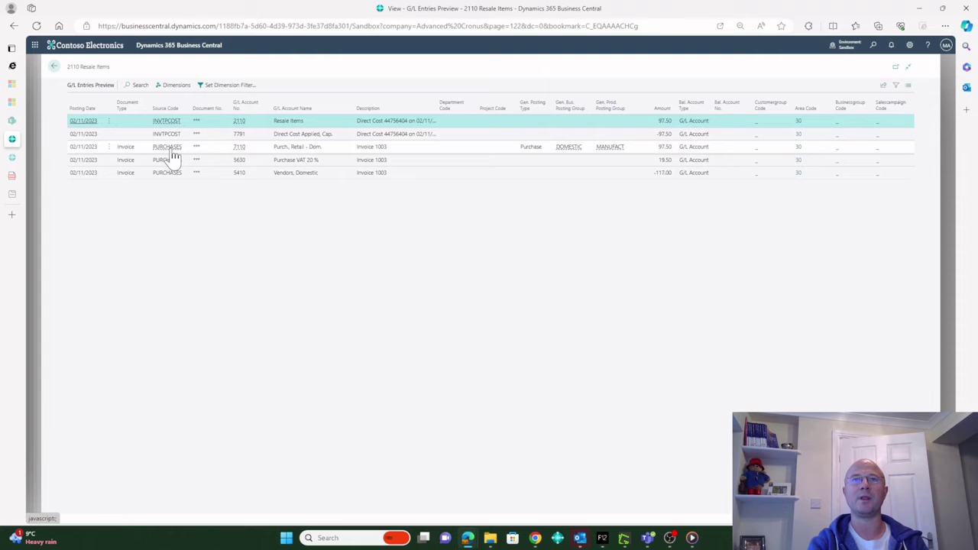
pyautogui.click(325, 133)
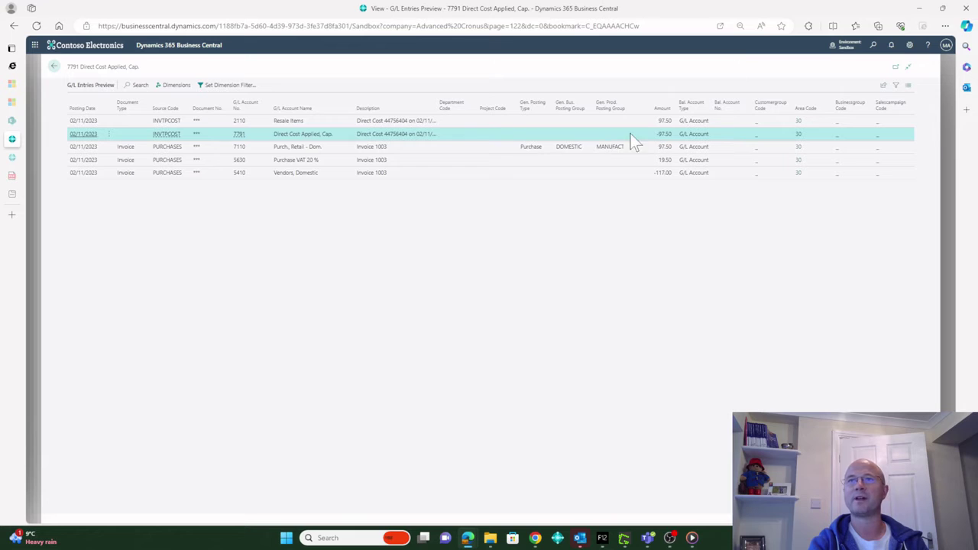
pyautogui.click(262, 124)
pyautogui.click(264, 148)
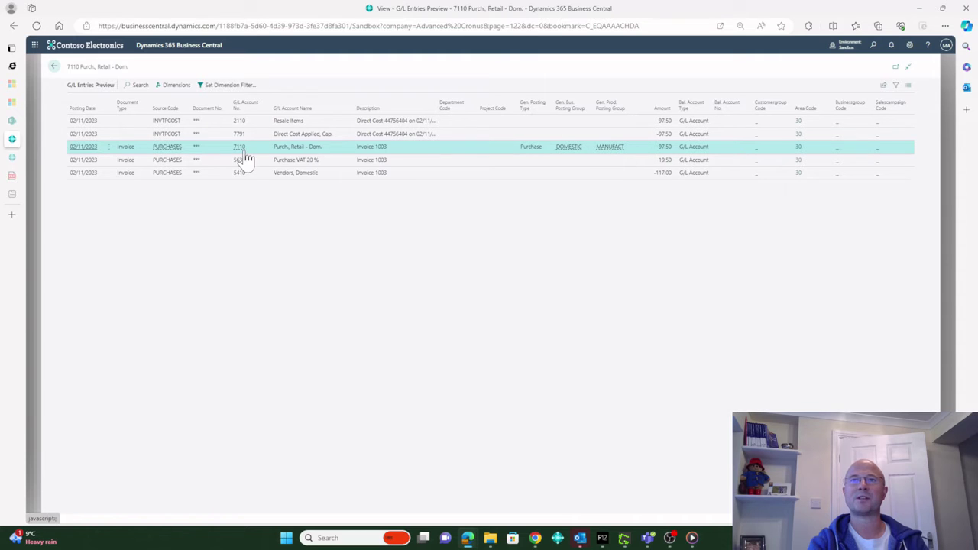
pyautogui.click(316, 160)
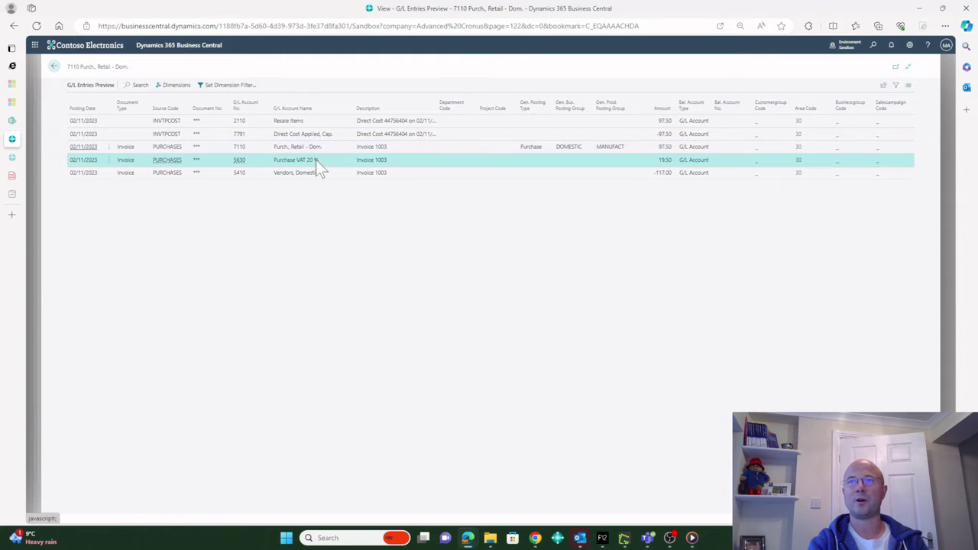
pyautogui.click(317, 172)
pyautogui.click(320, 160)
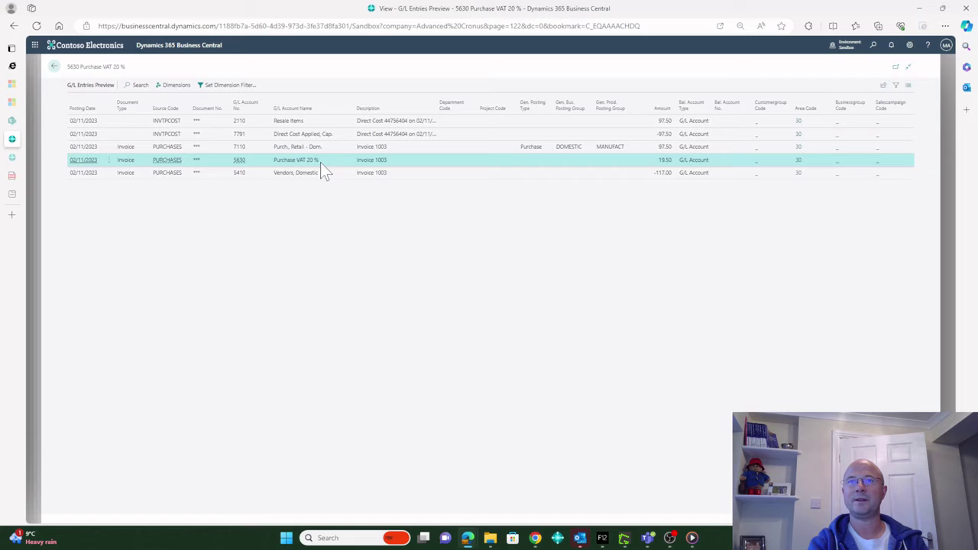
pyautogui.click(320, 171)
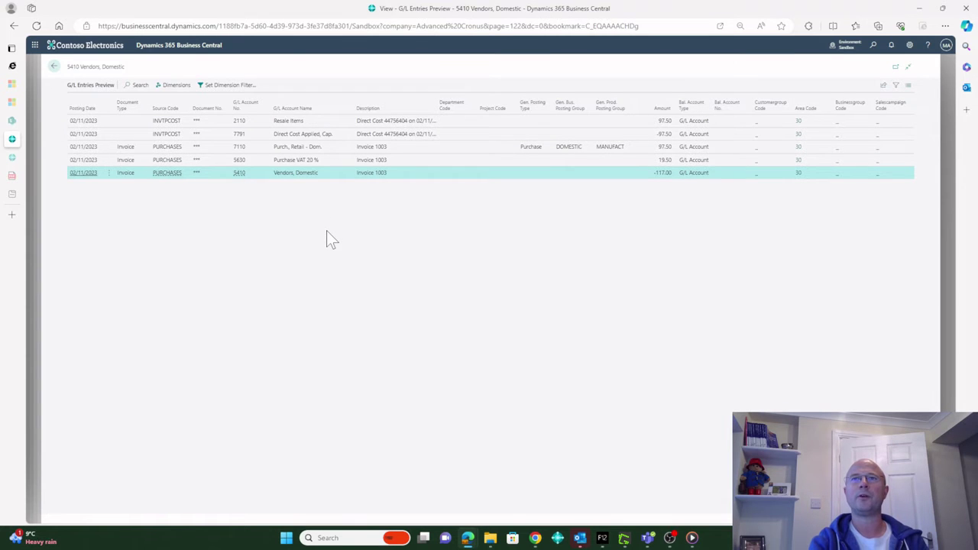
# Switch off Automatic Cost Posting in Inventory Setup (searched via 'inv set'), then navigate back toward the invoice
pyautogui.click(872, 45)
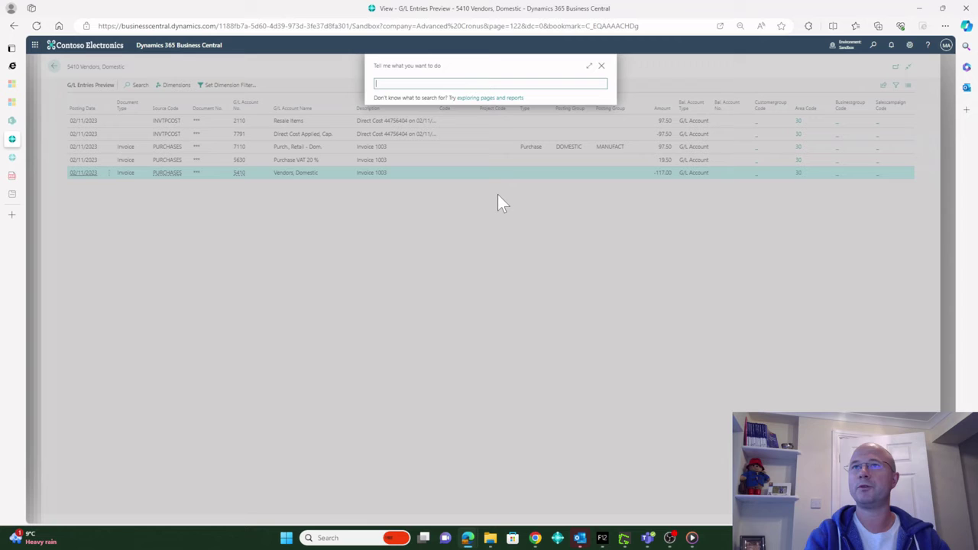
pyautogui.write('inv set')
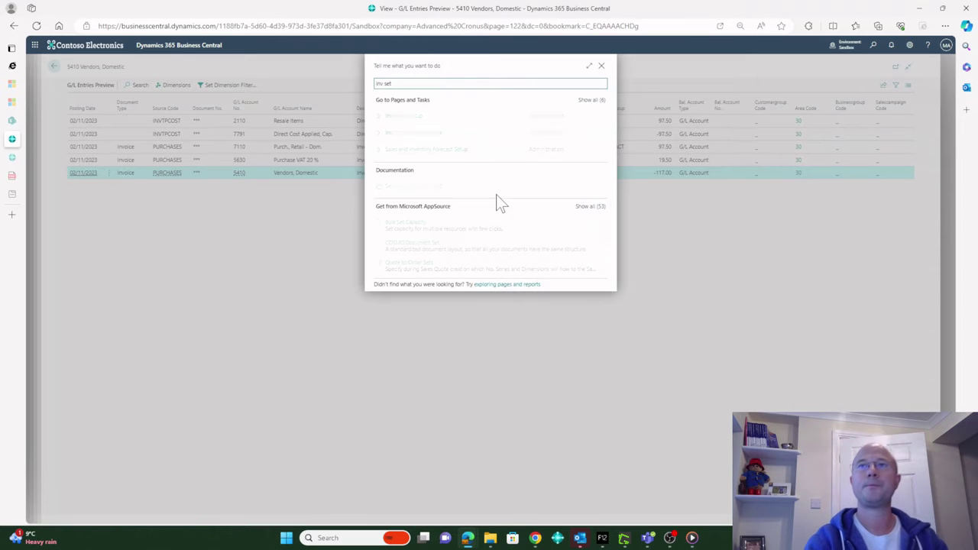
pyautogui.click(426, 116)
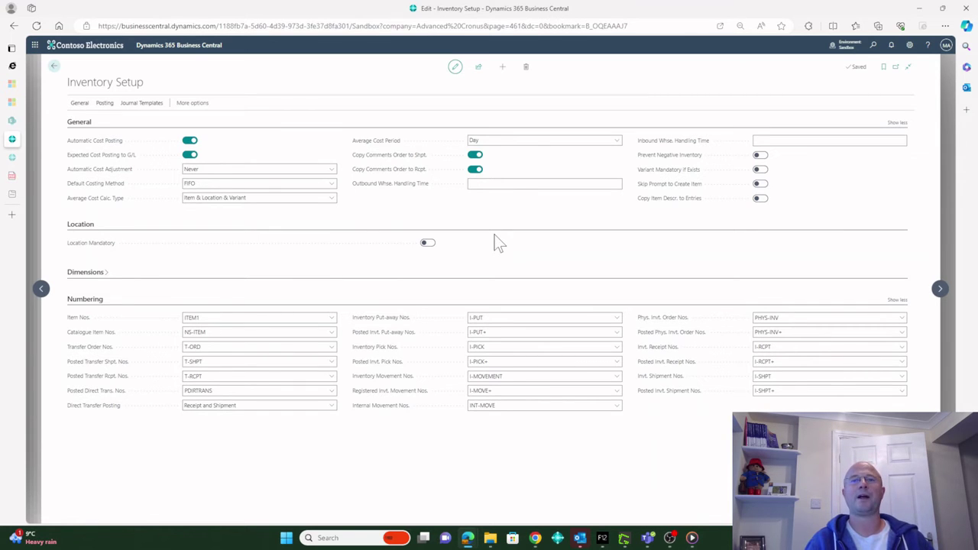
pyautogui.click(190, 154)
pyautogui.click(54, 68)
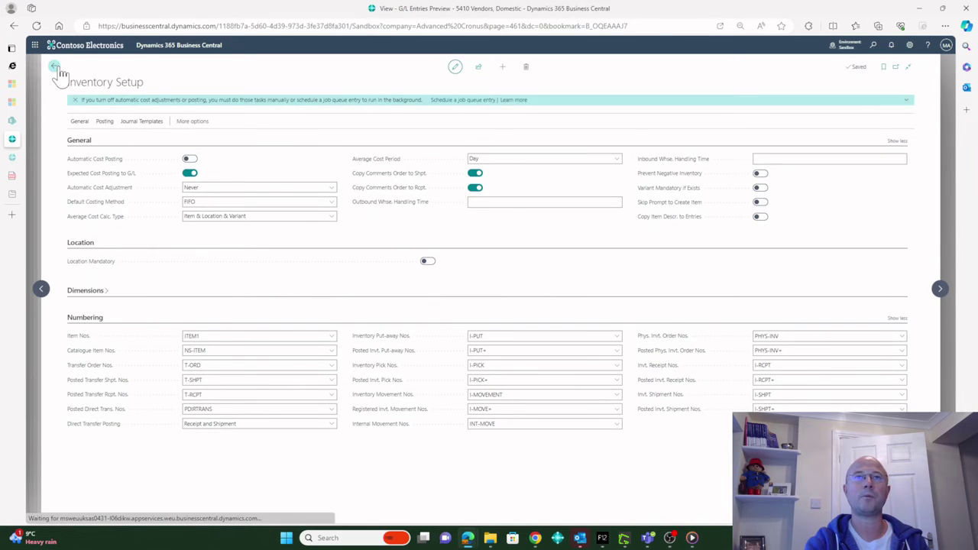
pyautogui.click(56, 68)
# Return to invoice 1003, preview its posting again, and show the G/L entries
pyautogui.click(56, 69)
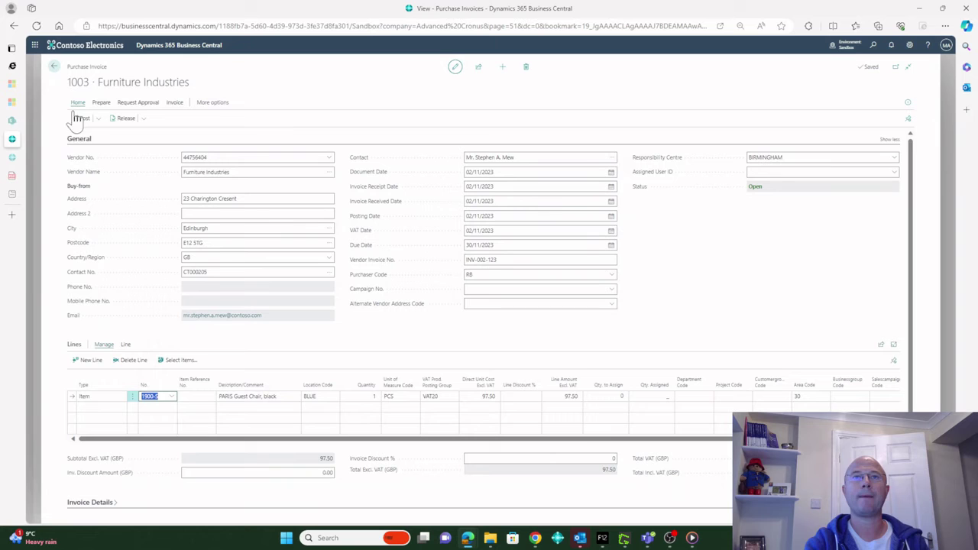
pyautogui.click(98, 119)
pyautogui.click(100, 147)
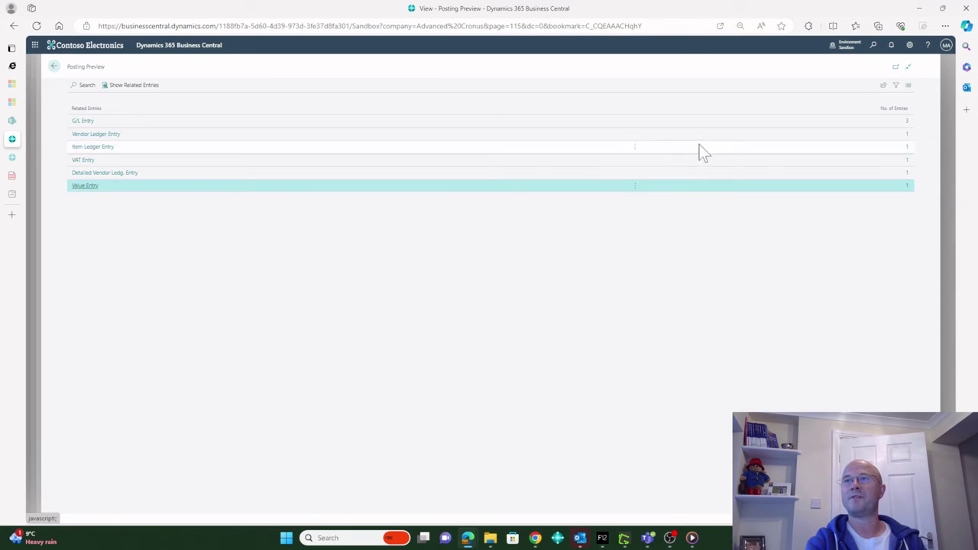
pyautogui.click(85, 121)
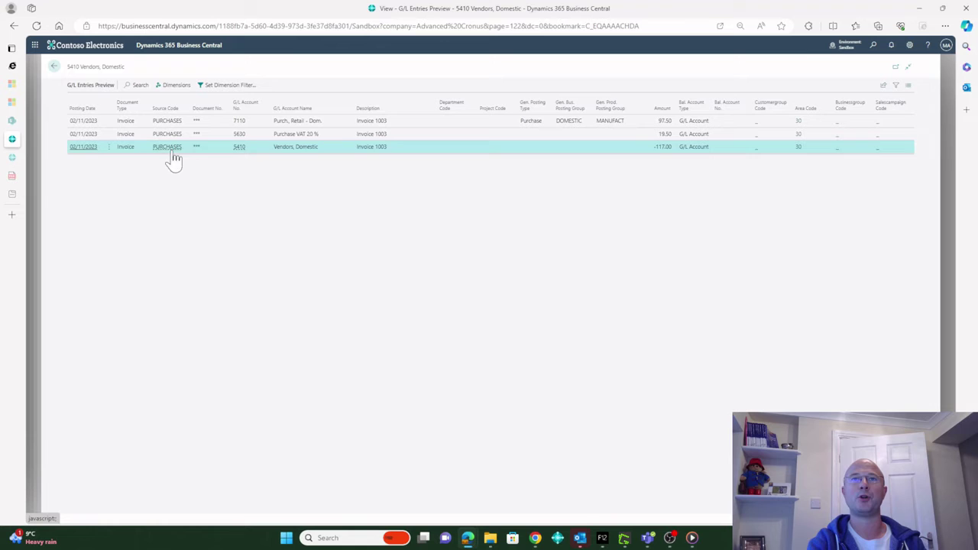
# Review the three remaining entries: 7110 Purch., Retail, 5630 Purchase VAT 20 % and 5410 Vendors
pyautogui.click(298, 120)
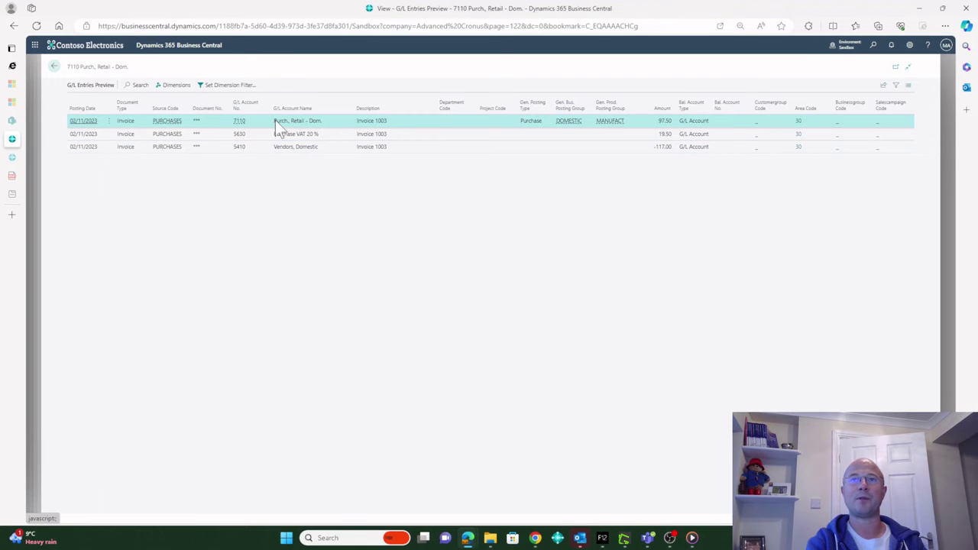
pyautogui.click(656, 136)
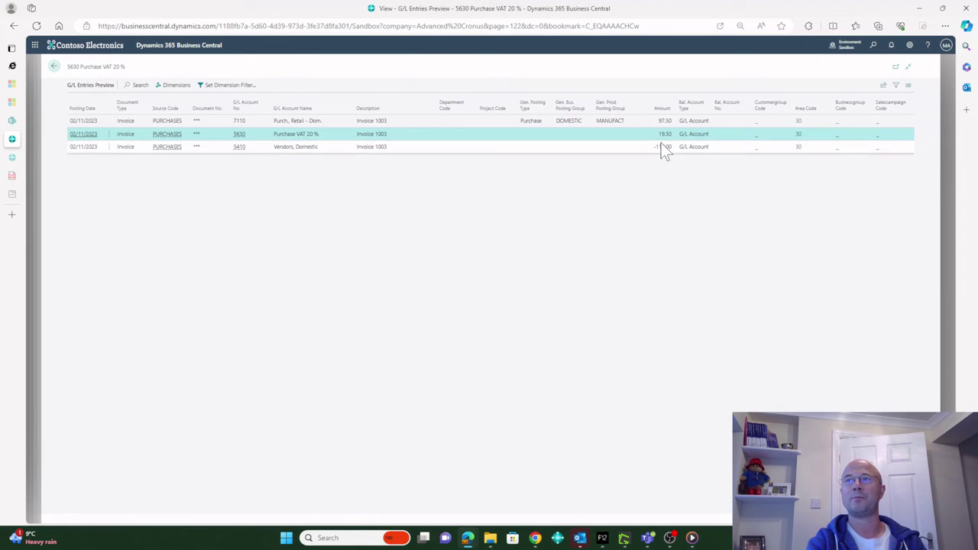
pyautogui.click(616, 148)
pyautogui.click(383, 122)
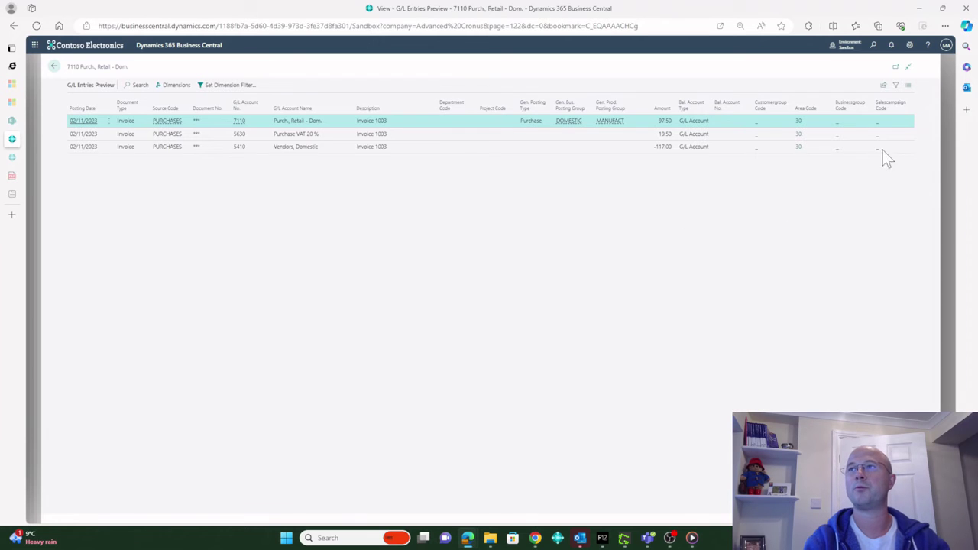
pyautogui.click(874, 45)
pyautogui.write('p')
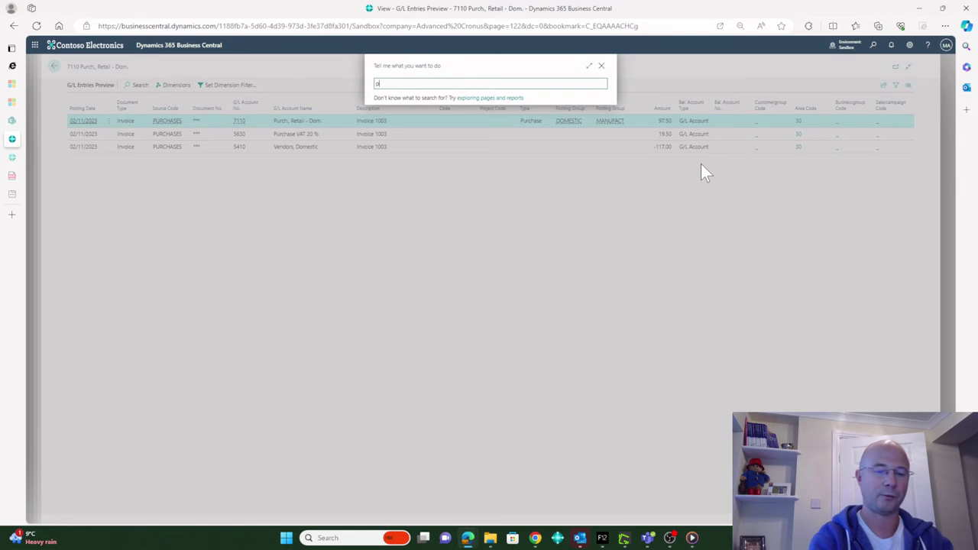
pyautogui.write('ost inv')
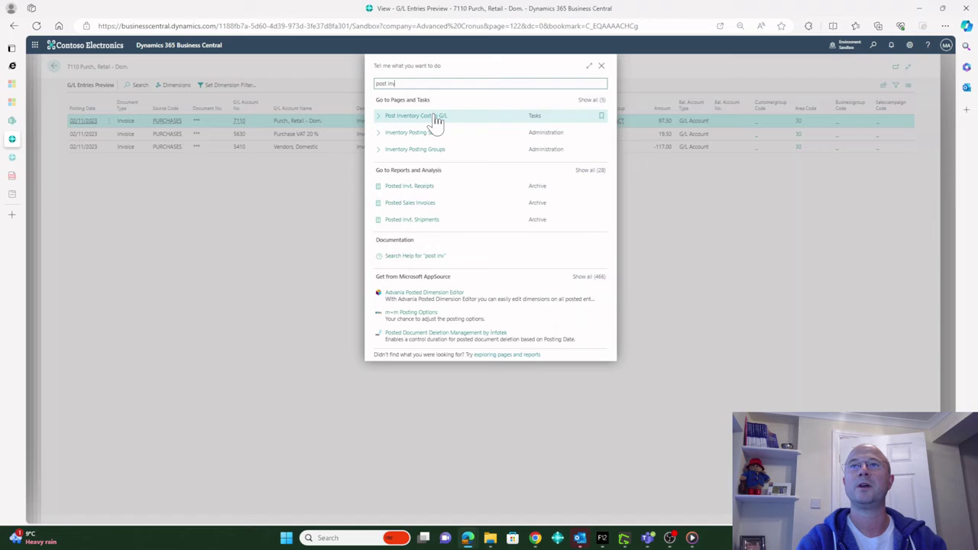
pyautogui.click(435, 117)
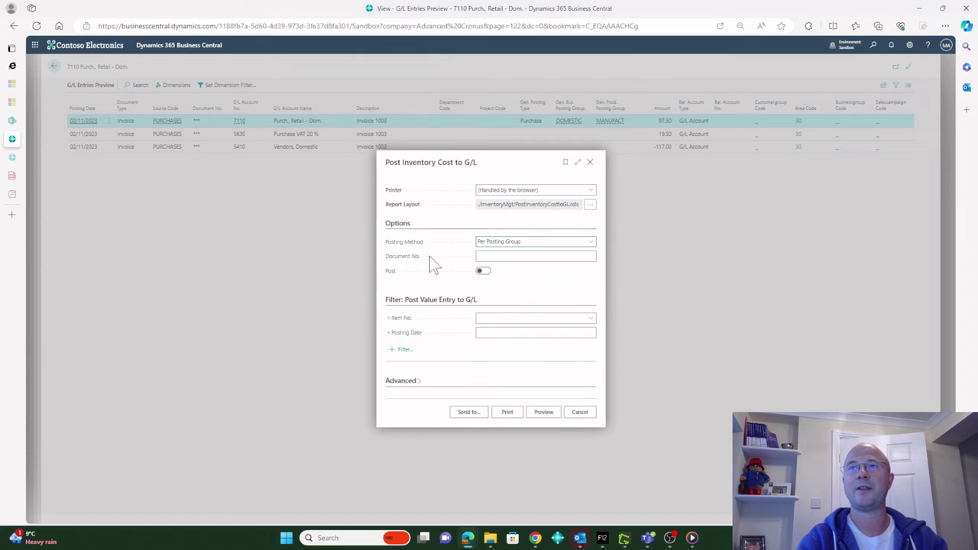
pyautogui.click(526, 243)
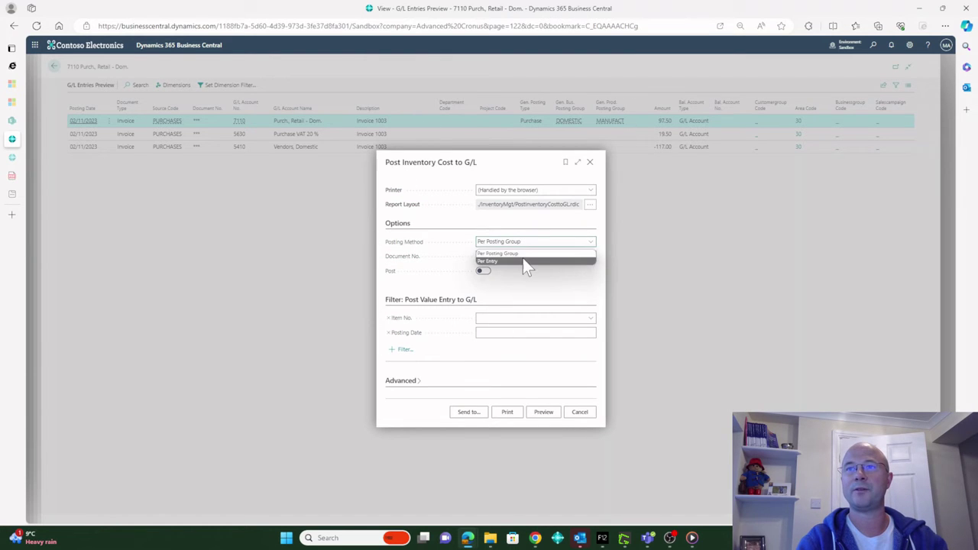
pyautogui.click(526, 262)
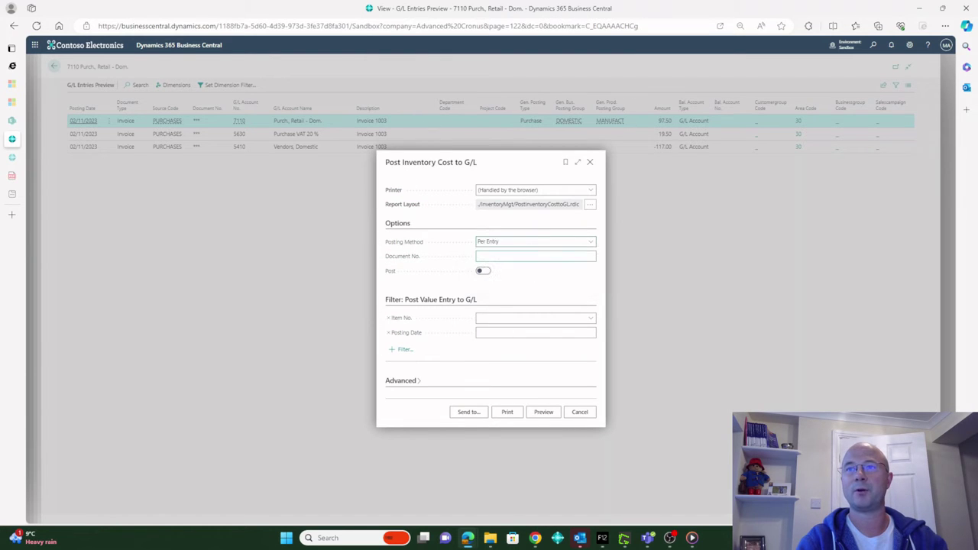
pyautogui.click(580, 413)
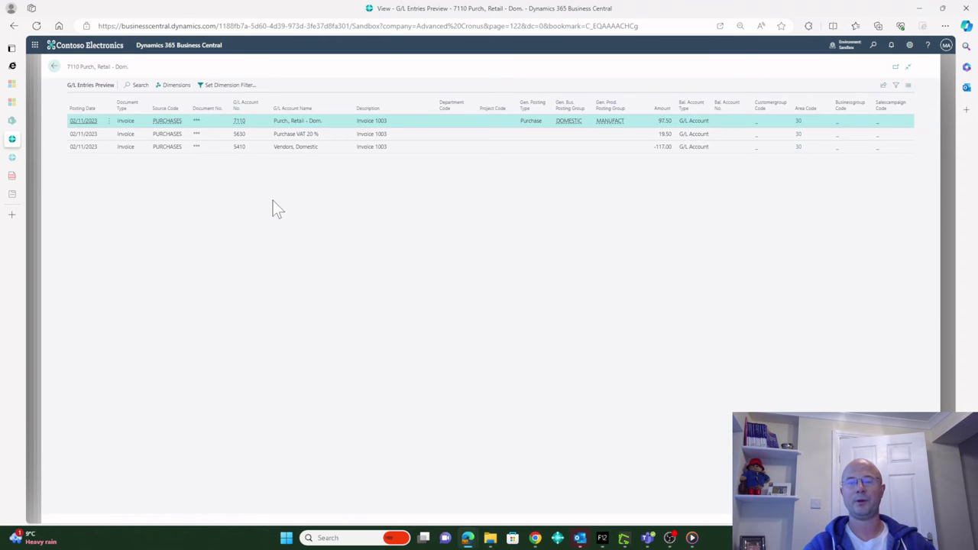
pyautogui.click(873, 45)
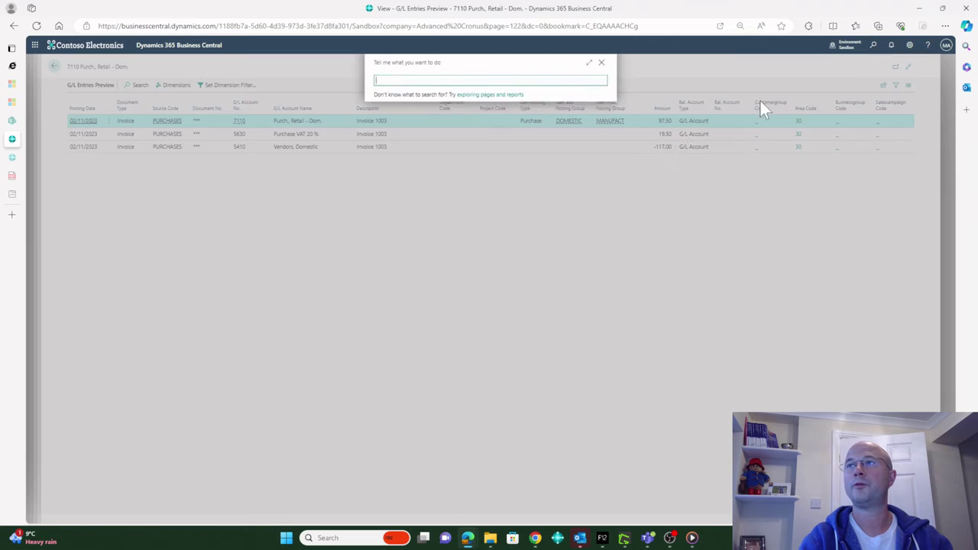
pyautogui.write('inv set')
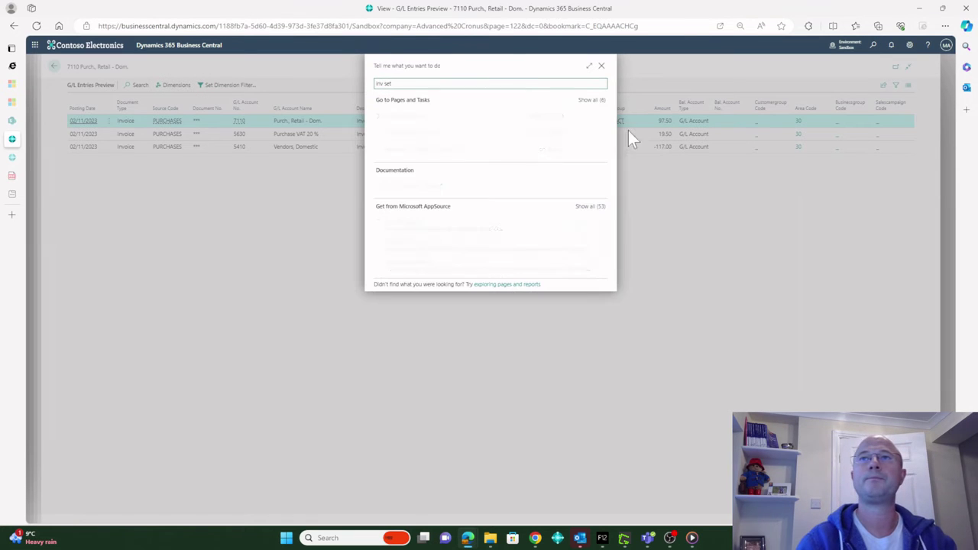
pyautogui.click(440, 117)
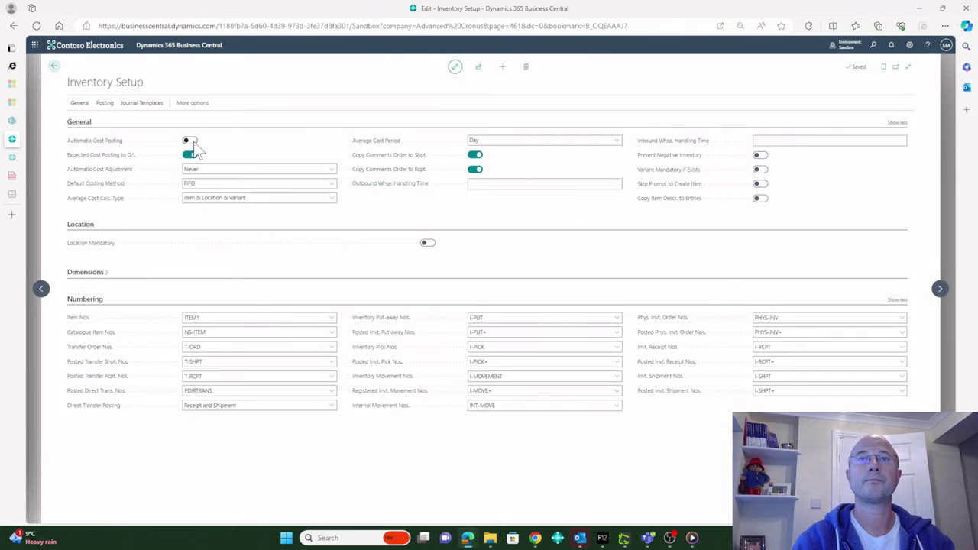
pyautogui.click(191, 142)
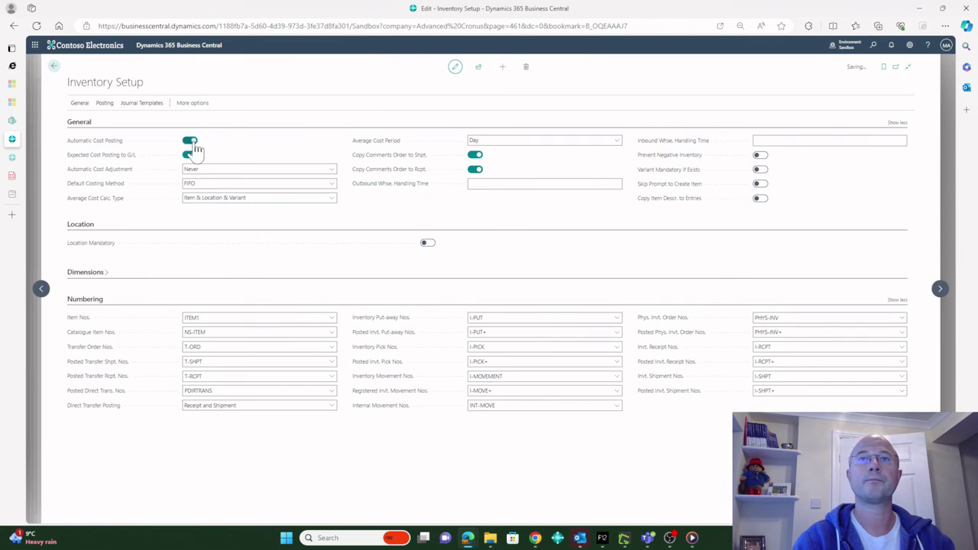
pyautogui.press('Escape')
pyautogui.click(53, 67)
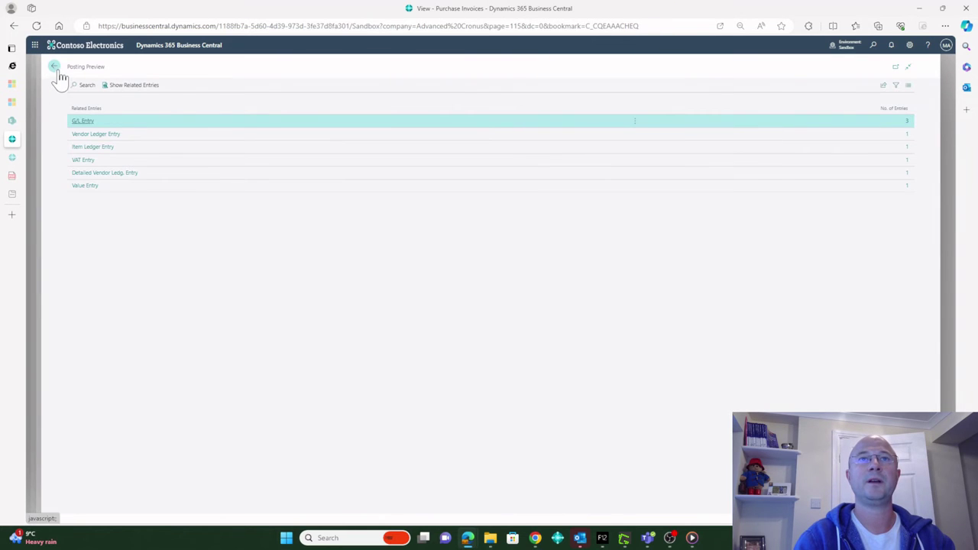
pyautogui.click(53, 67)
pyautogui.click(90, 118)
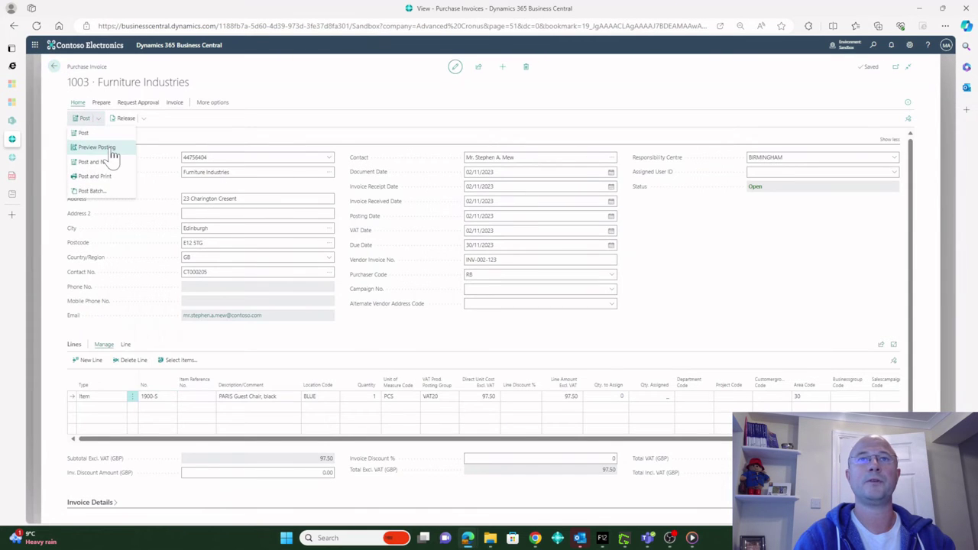
pyautogui.click(110, 151)
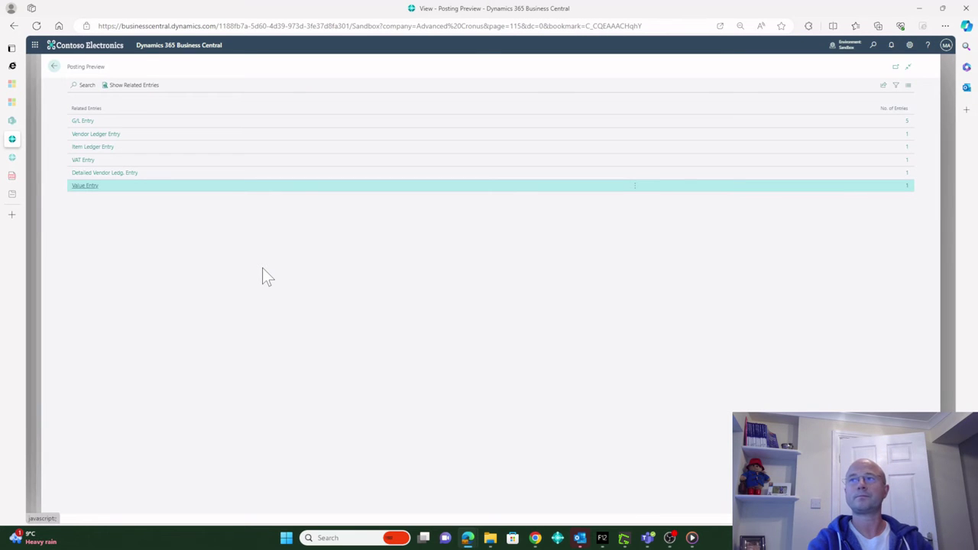
pyautogui.click(84, 121)
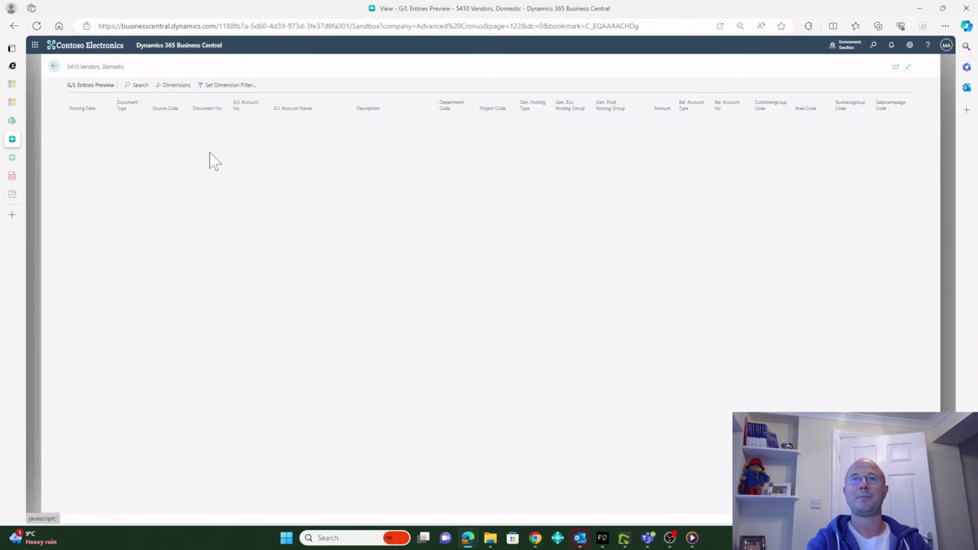
pyautogui.click(146, 122)
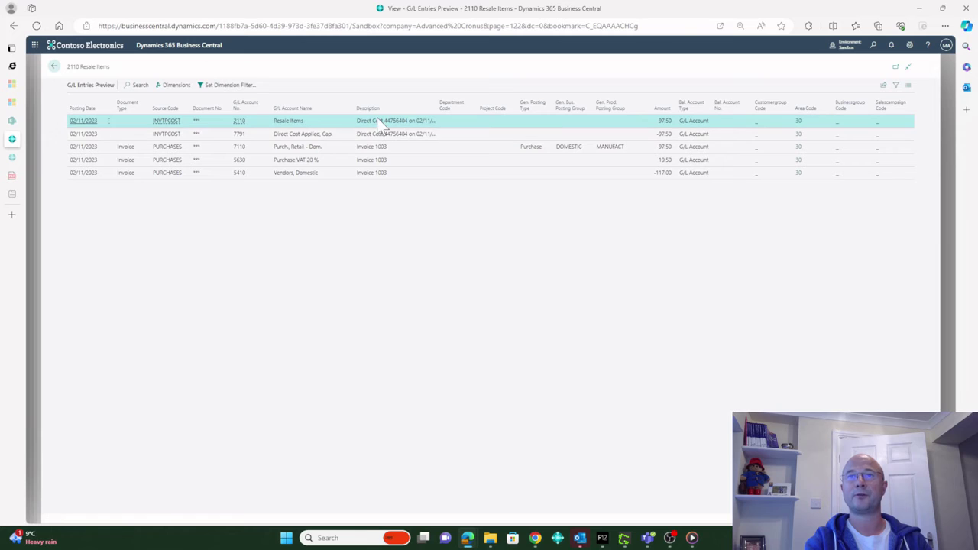
pyautogui.click(379, 133)
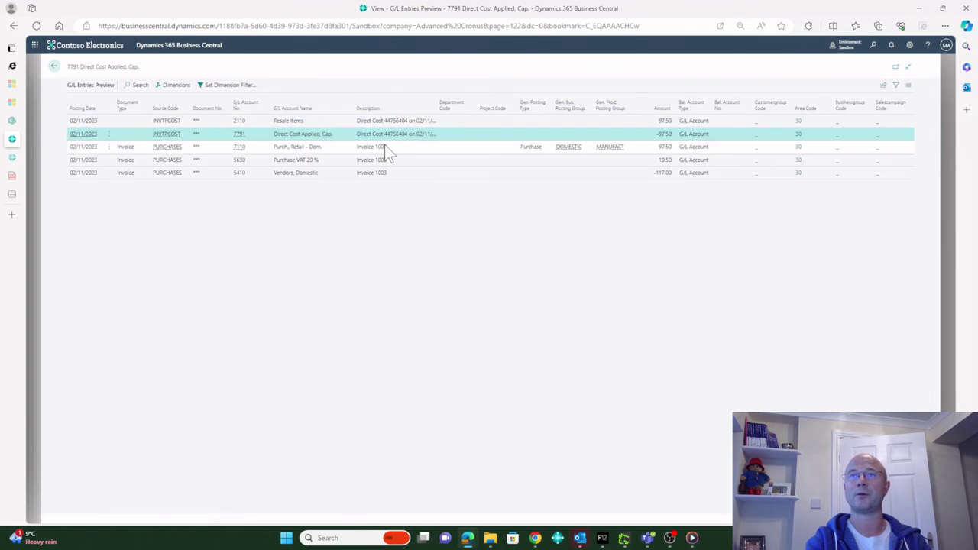
pyautogui.click(386, 148)
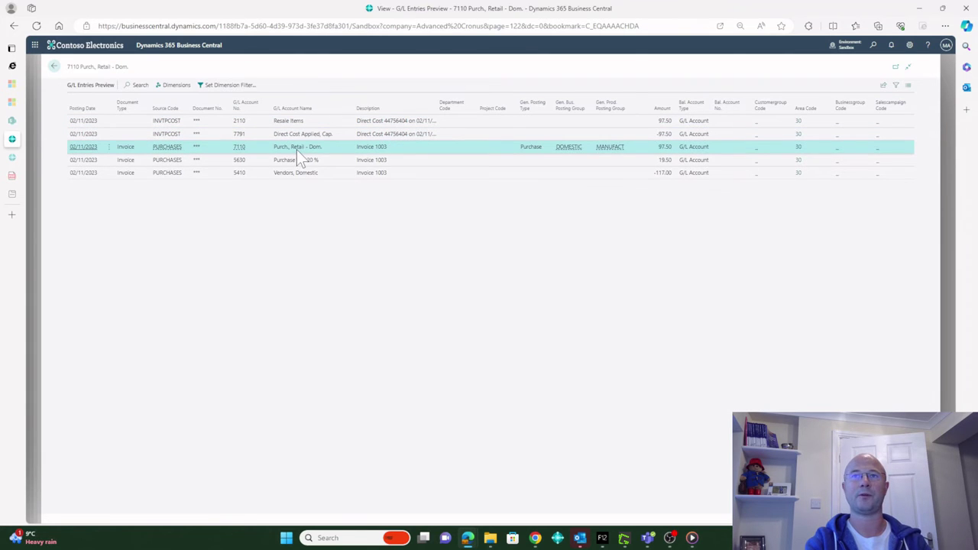
pyautogui.click(647, 140)
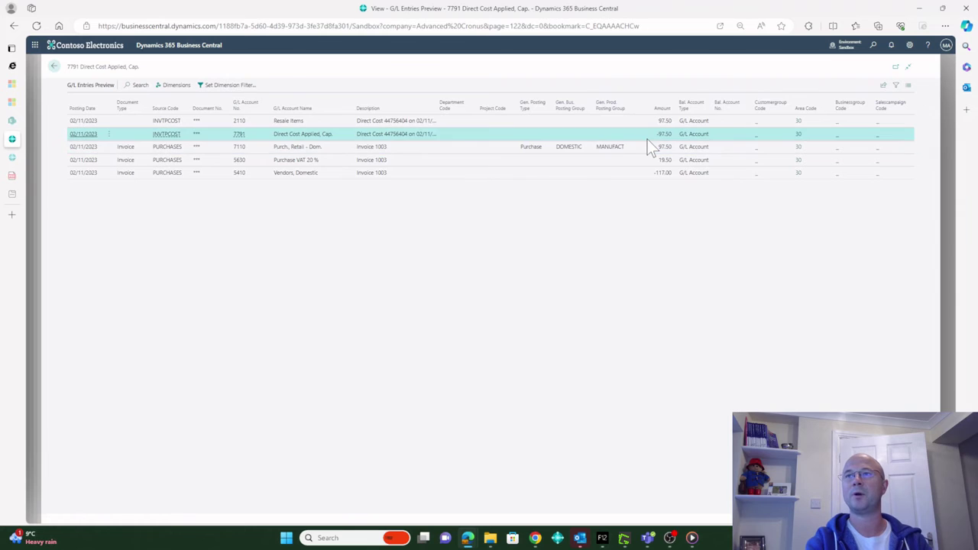
pyautogui.click(647, 142)
pyautogui.click(644, 137)
pyautogui.click(644, 146)
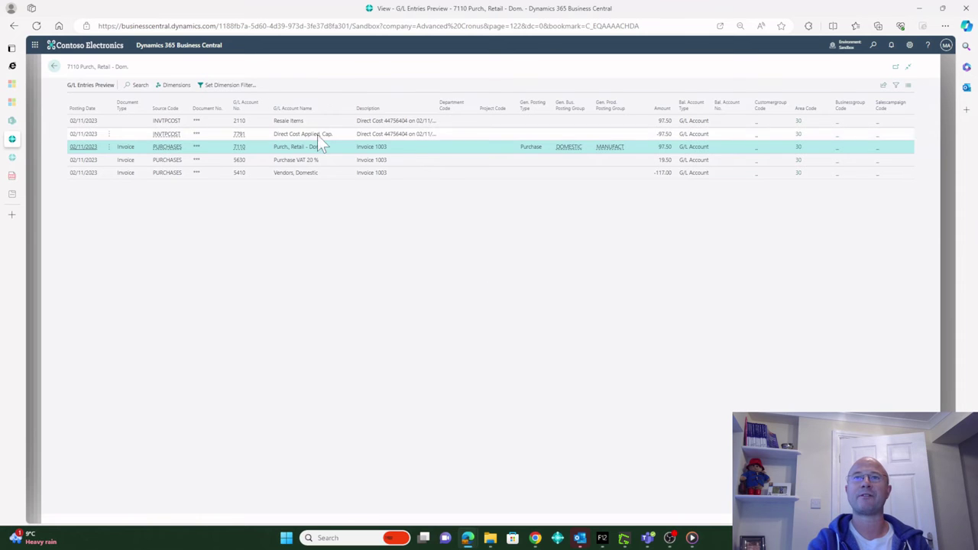
pyautogui.click(279, 175)
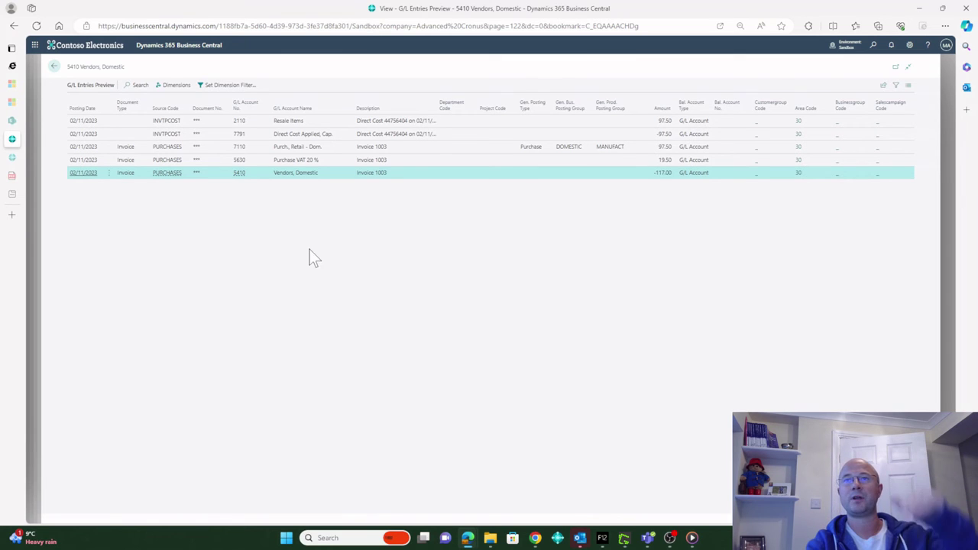
pyautogui.click(314, 148)
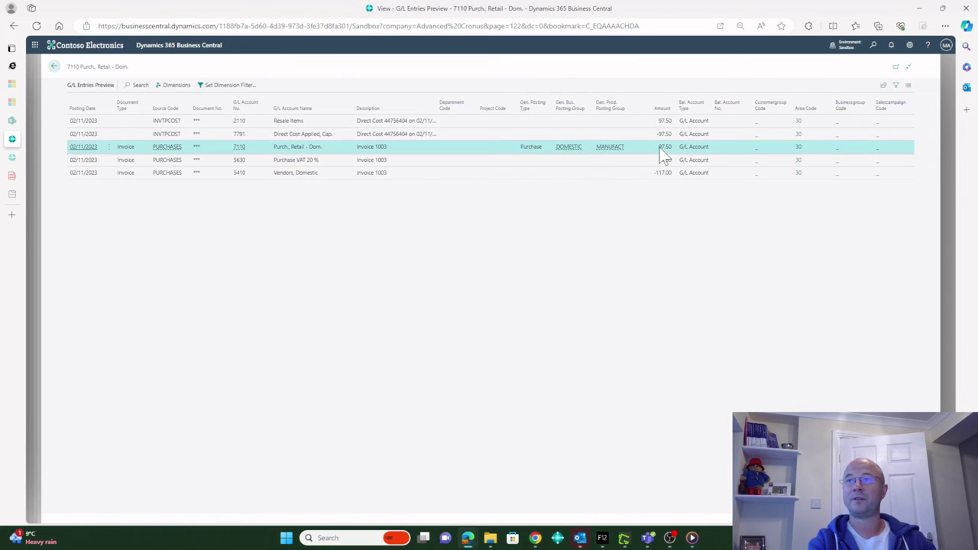
pyautogui.click(662, 146)
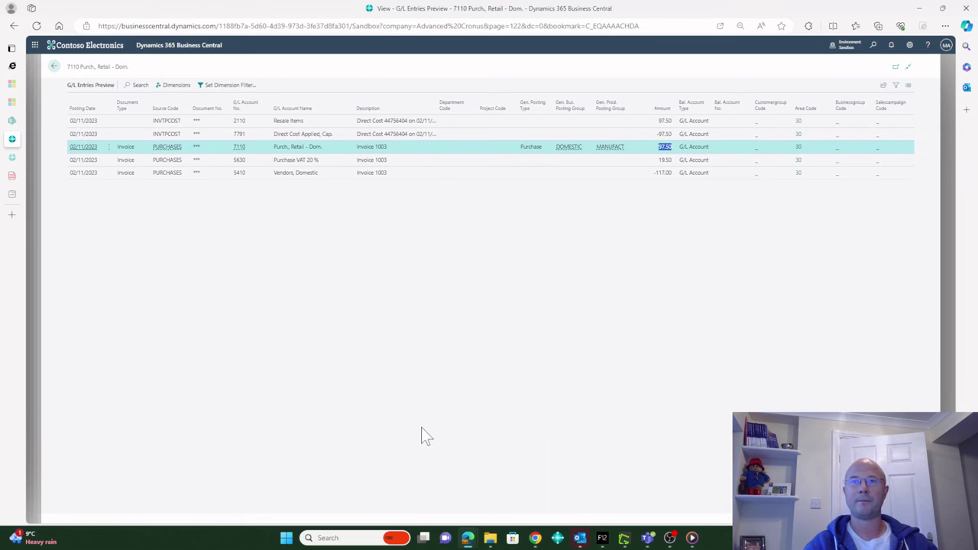
# Post invoice 1003 with F9 as invoice 108039, skip opening it, and return home
pyautogui.click(54, 67)
pyautogui.click(54, 69)
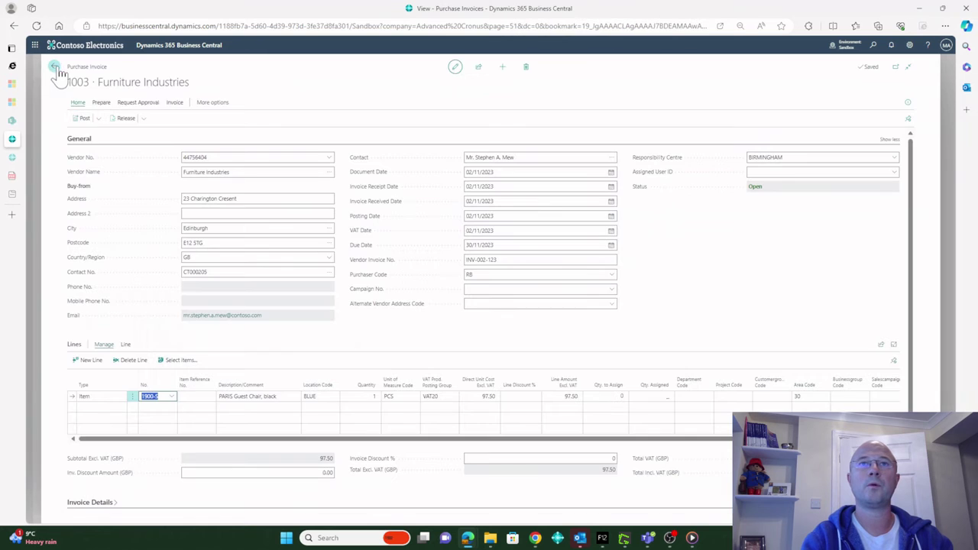
pyautogui.press('F9')
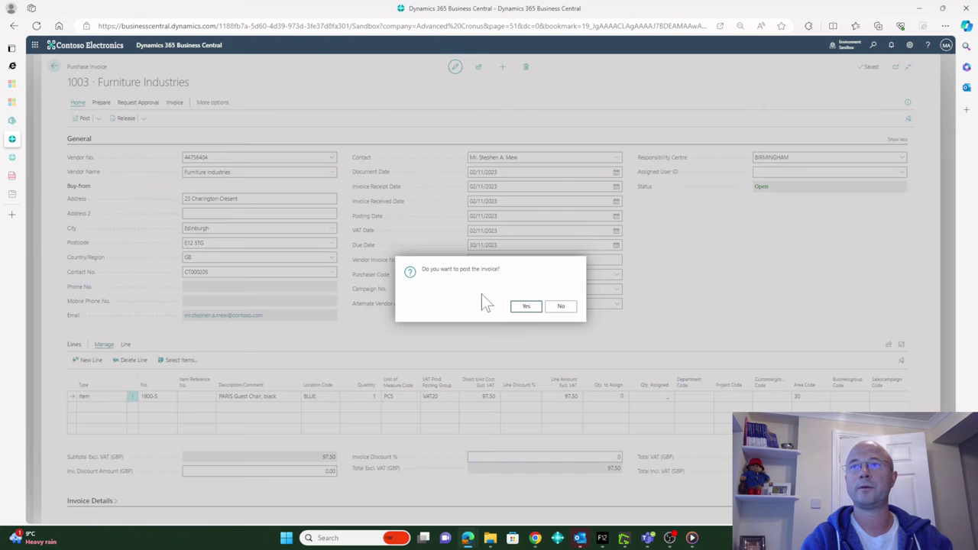
pyautogui.click(528, 309)
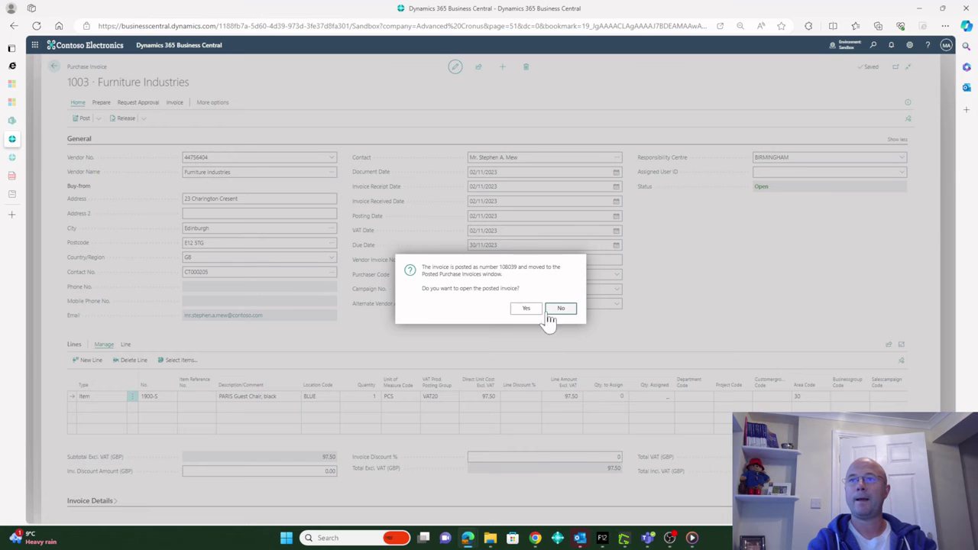
pyautogui.click(555, 308)
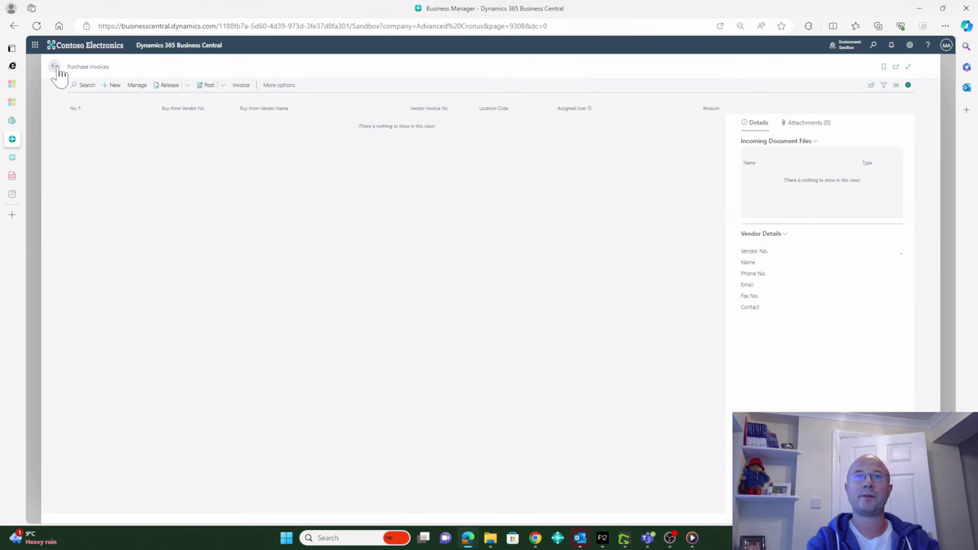
pyautogui.click(57, 70)
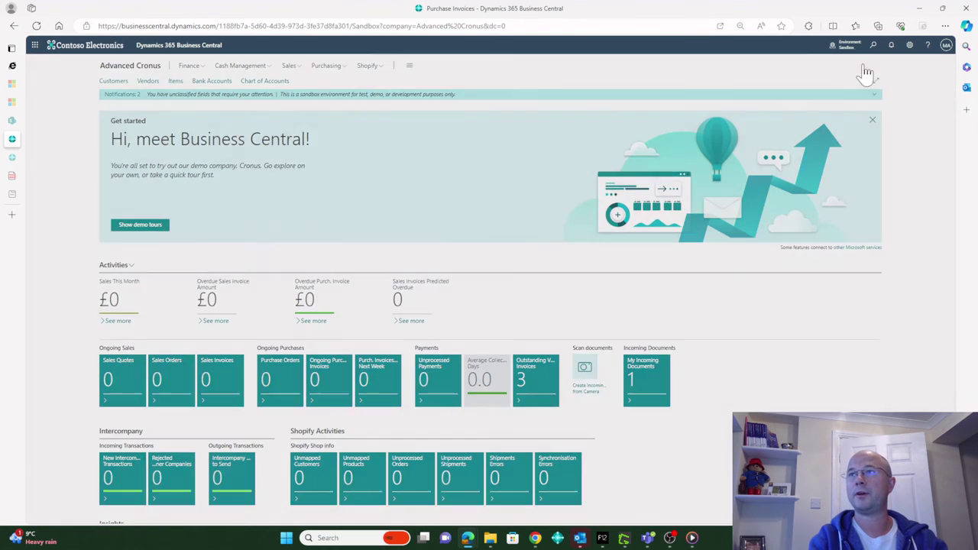
# Open G/L Registers via 'g/l reg' and compare INVTPCOST register 5 with PURCHASES register 6
pyautogui.click(873, 45)
pyautogui.write('g/l reg')
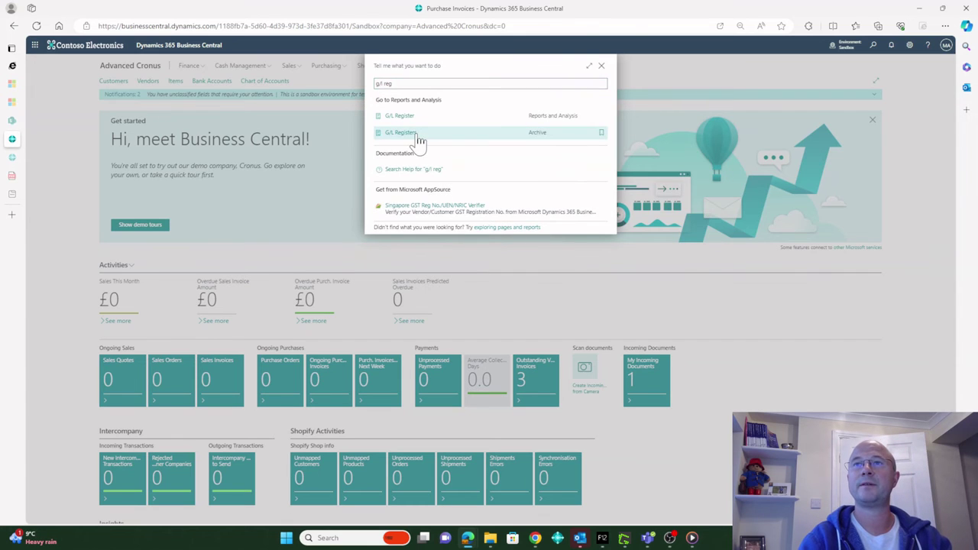
pyautogui.click(400, 133)
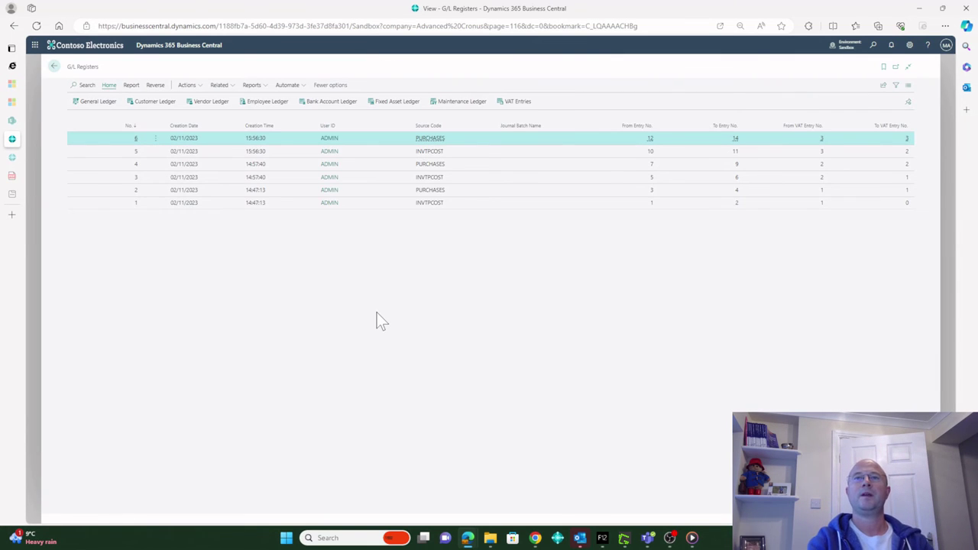
pyautogui.click(391, 149)
pyautogui.click(391, 138)
pyautogui.click(388, 146)
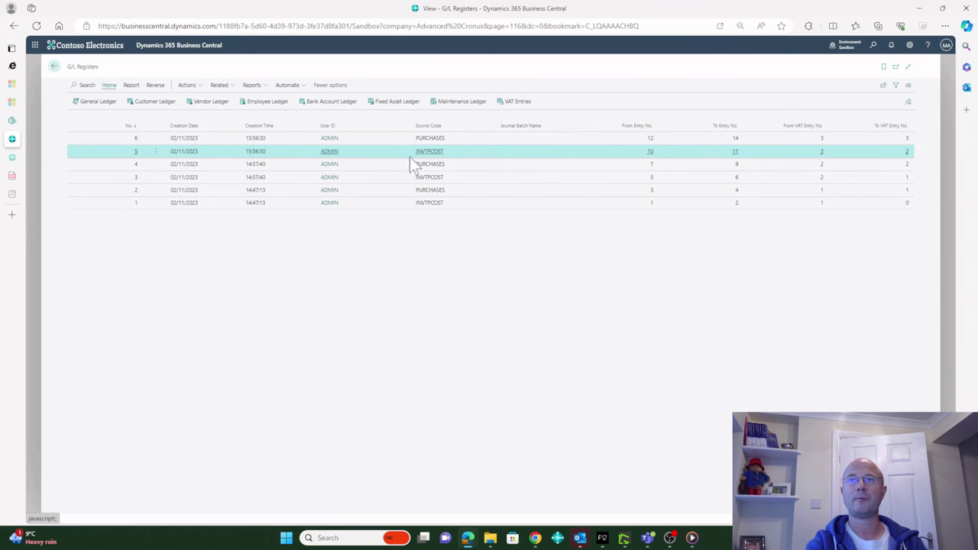
pyautogui.click(387, 141)
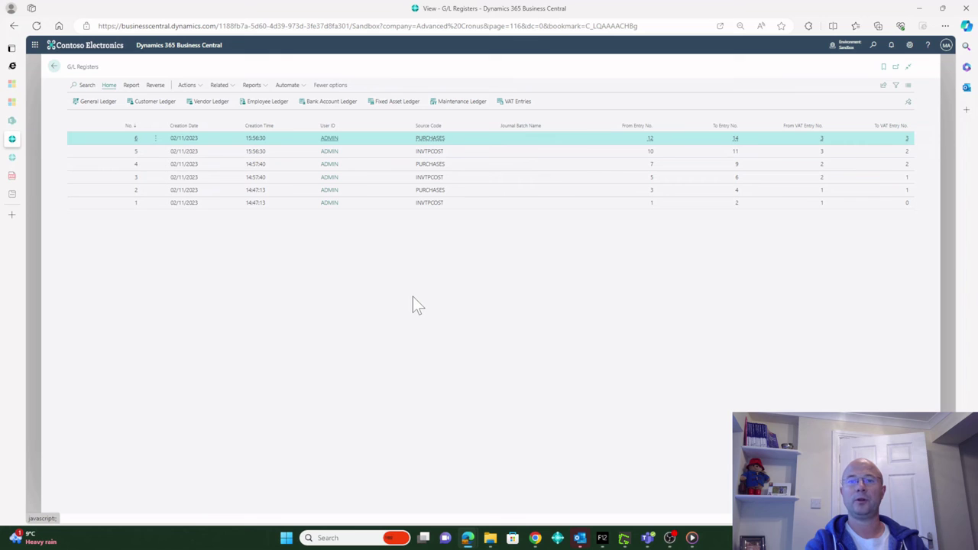
pyautogui.click(394, 153)
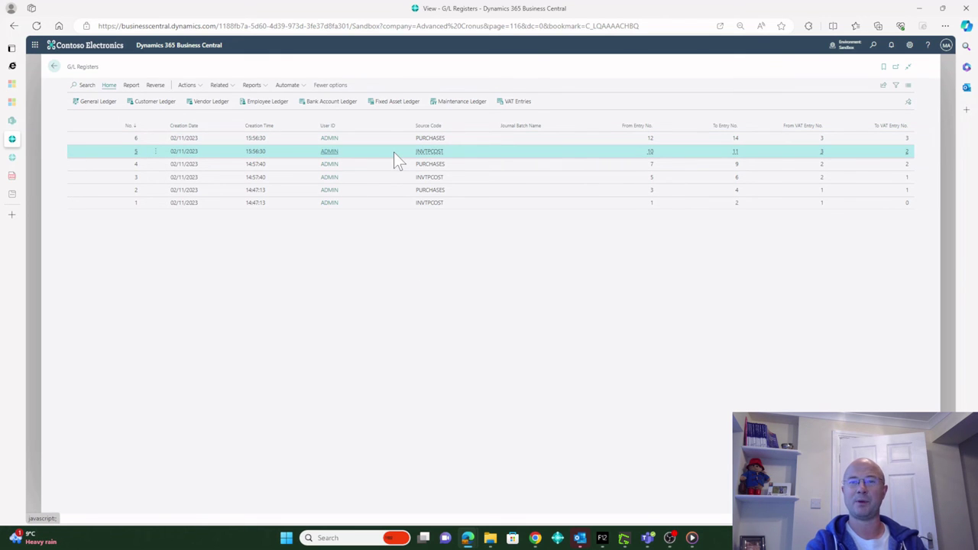
pyautogui.click(388, 137)
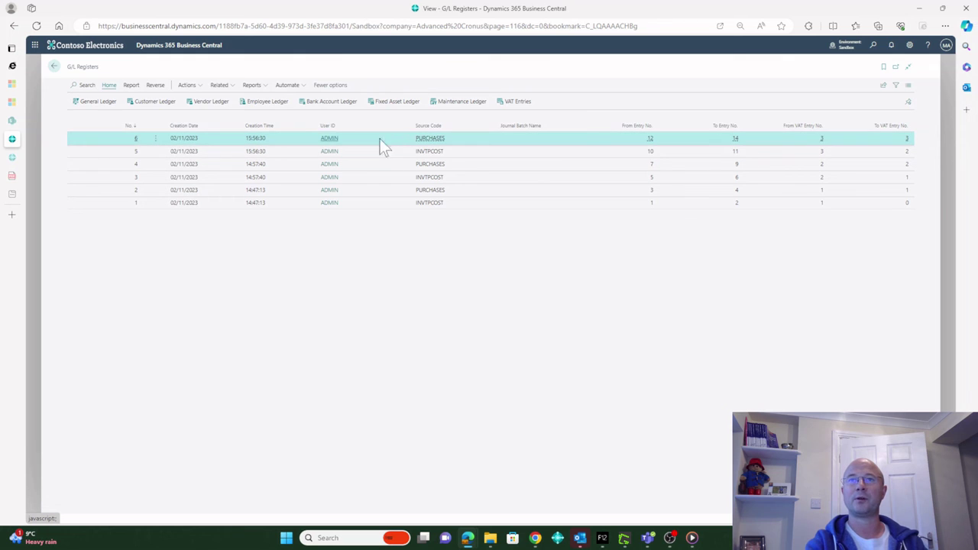
pyautogui.click(94, 105)
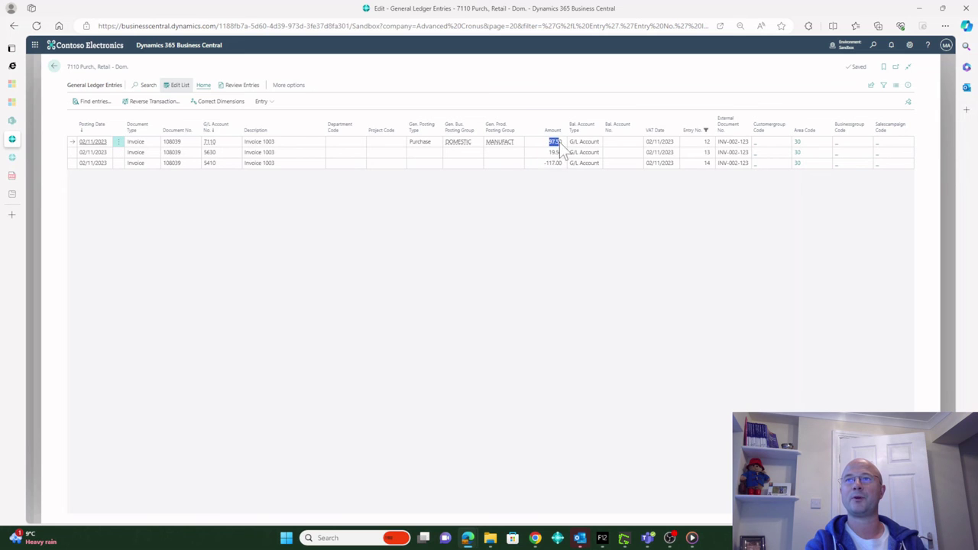
pyautogui.click(55, 67)
pyautogui.click(460, 151)
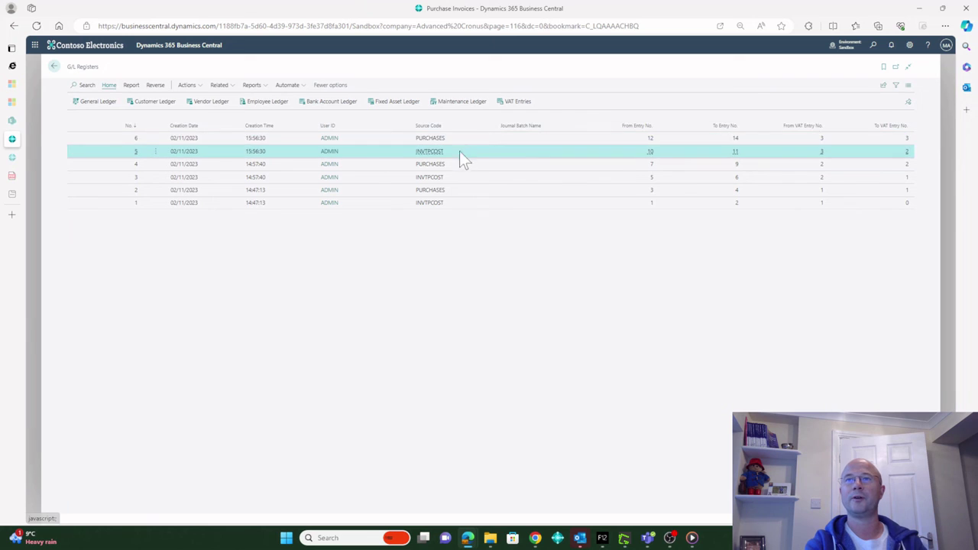
pyautogui.click(98, 101)
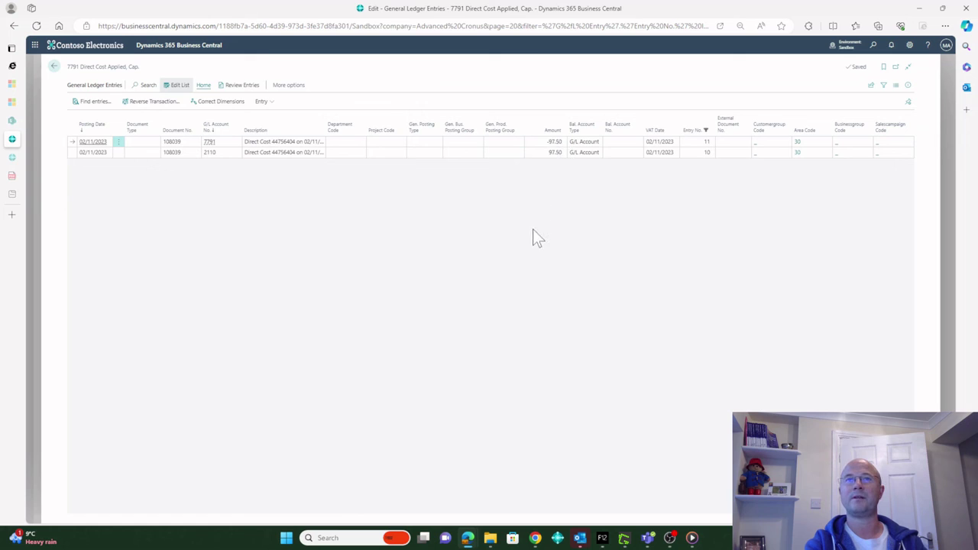
pyautogui.click(555, 152)
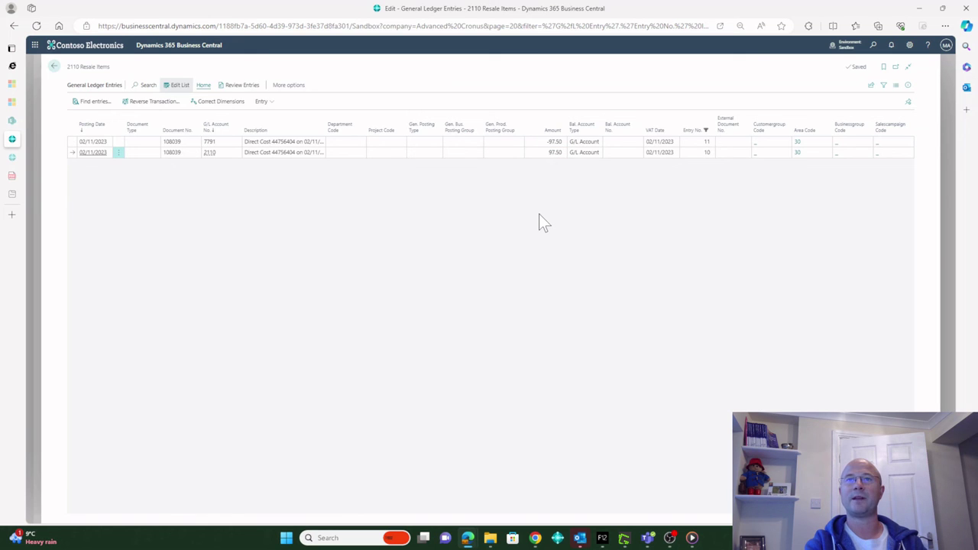
pyautogui.doubleClick(551, 143)
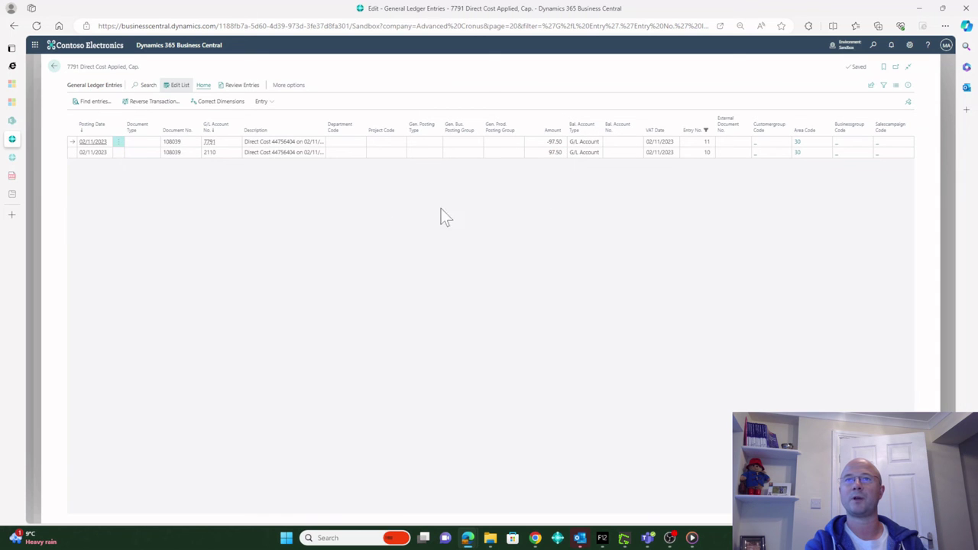
pyautogui.click(55, 68)
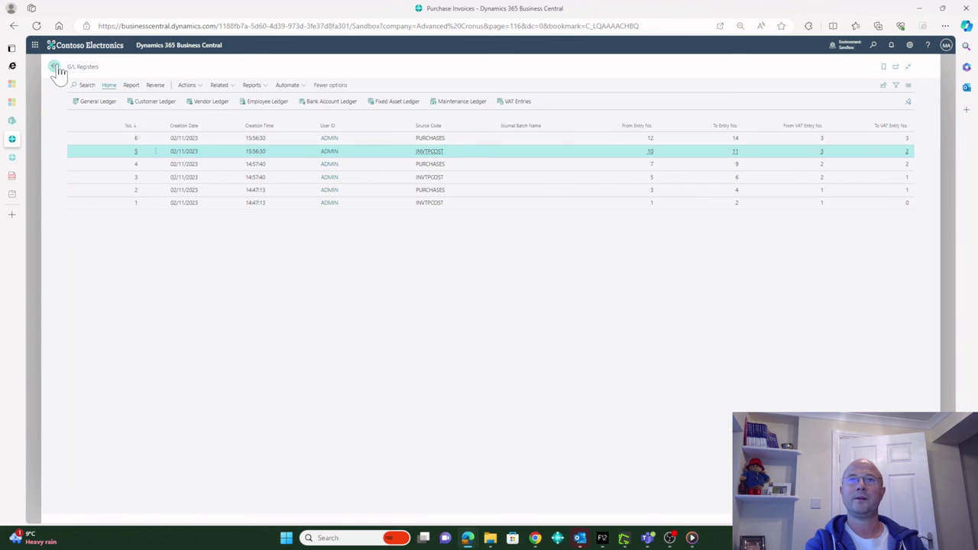
# Go back from the G/L Registers page to the home Role Center
pyautogui.click(54, 68)
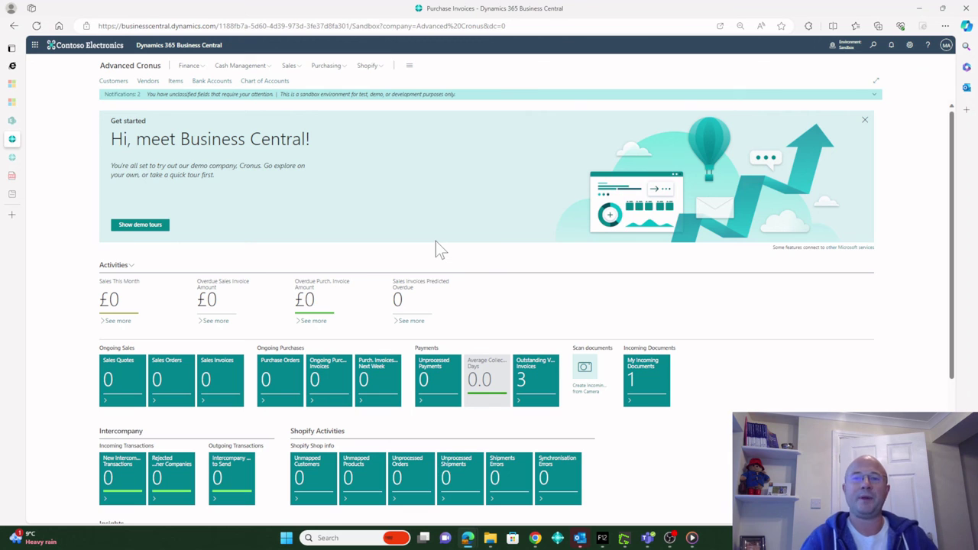